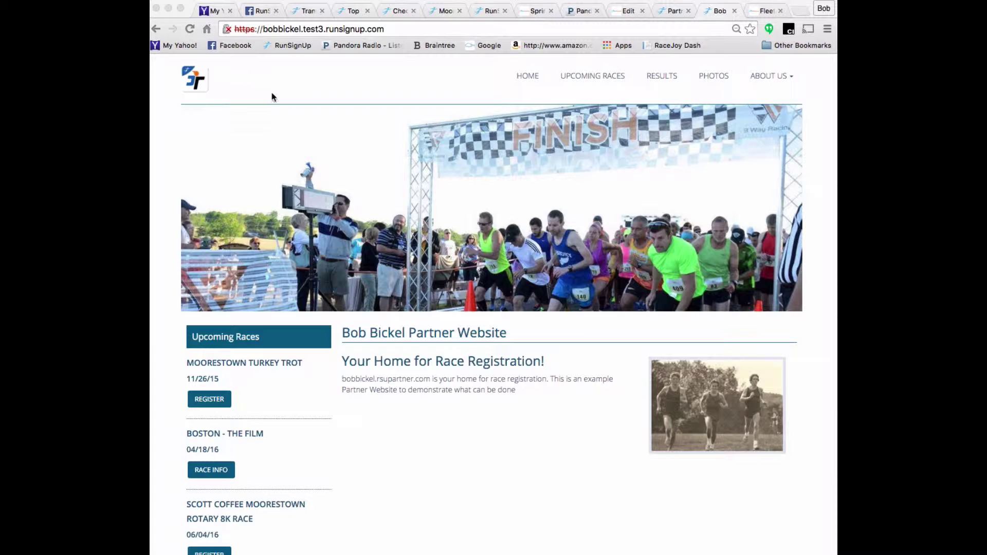
- Review the site's About Us menu and sidebar sponsors, then switch to the Partner Website Setup page
left_click(190, 81)
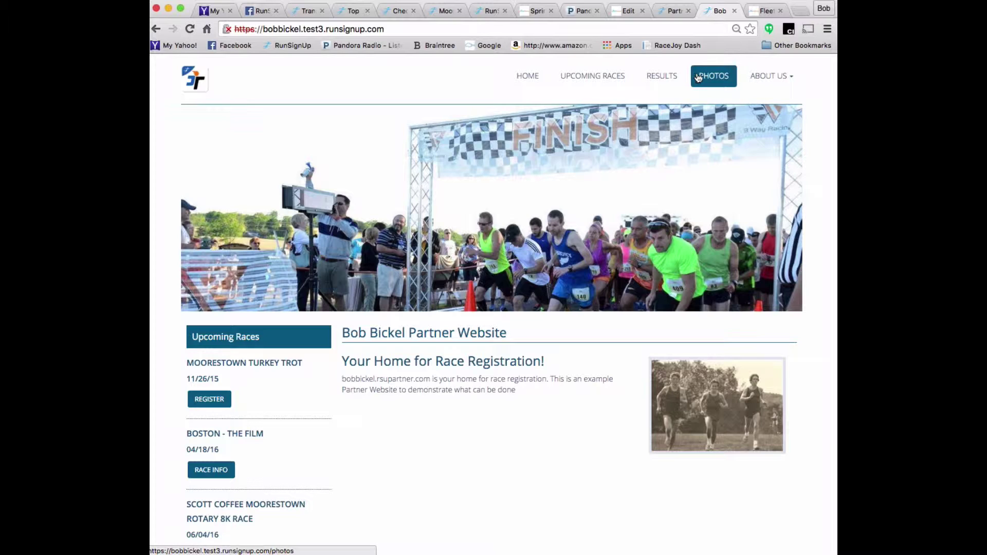
left_click(783, 75)
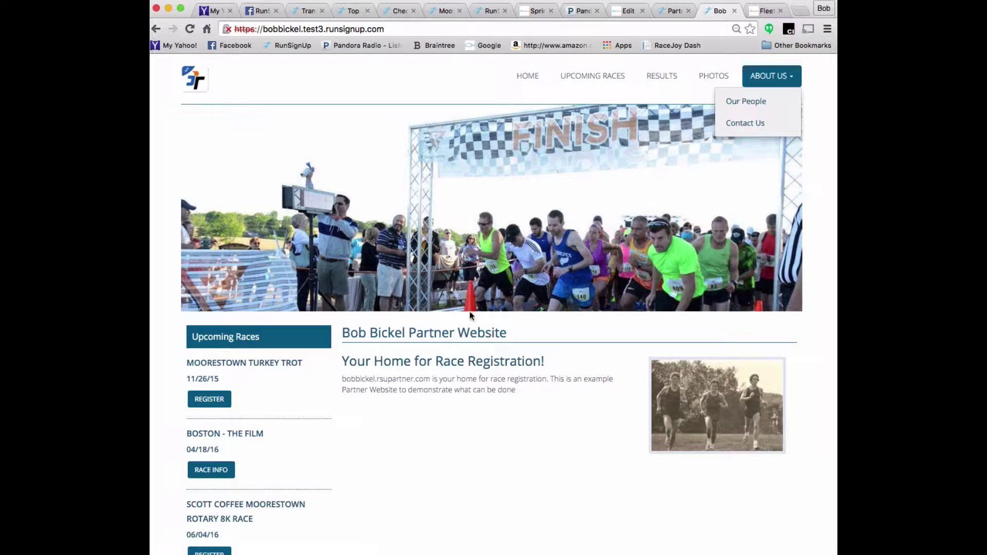
scroll(473, 237, "down", 5)
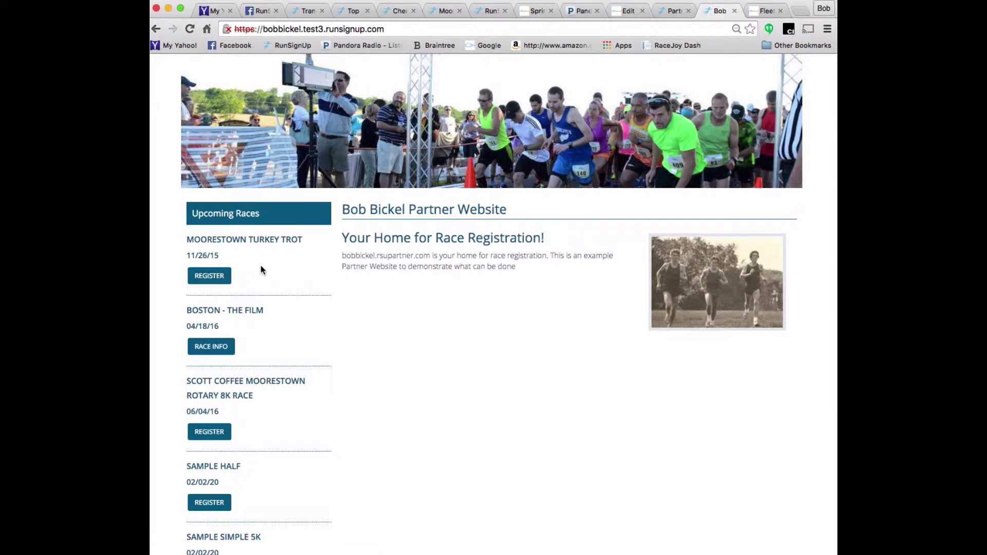
scroll(261, 266, "down", 3)
scroll(261, 269, "down", 2)
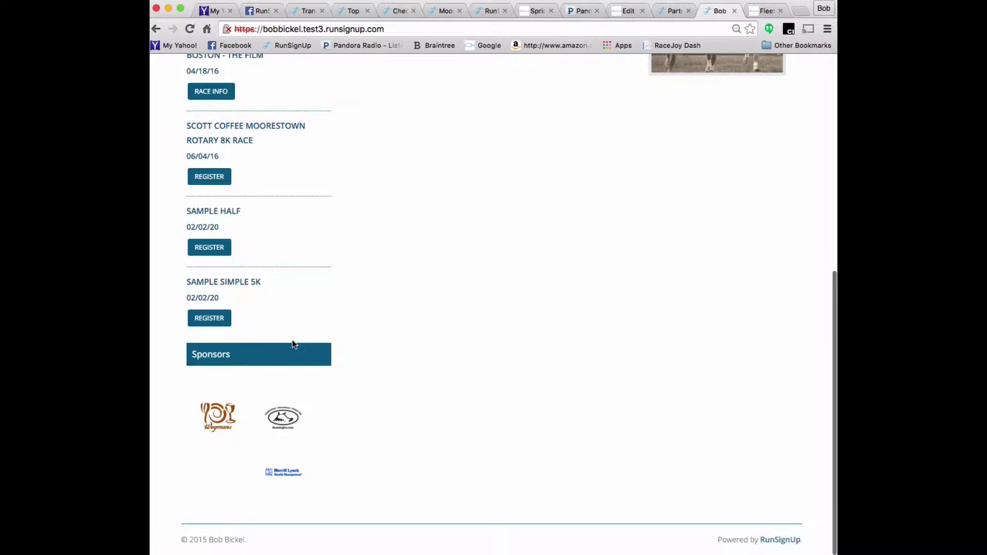
scroll(292, 340, "up", 5)
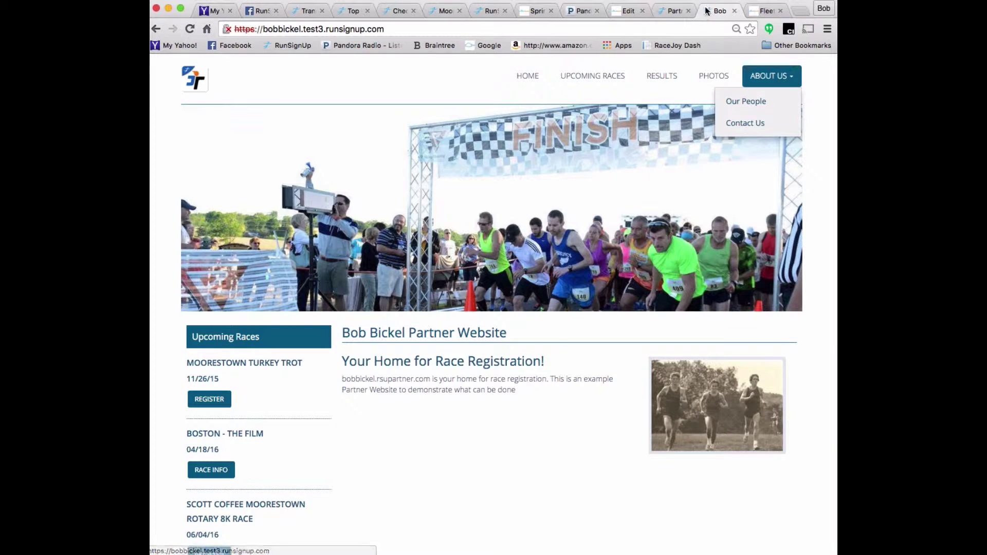
left_click(665, 11)
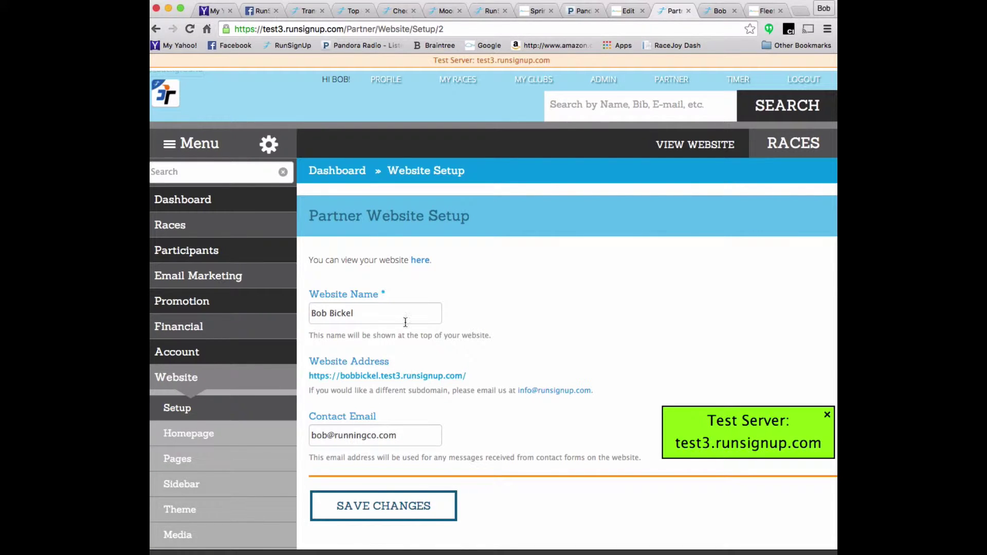
- Switch back to the public partner website's home page with its upcoming races list
left_click(717, 12)
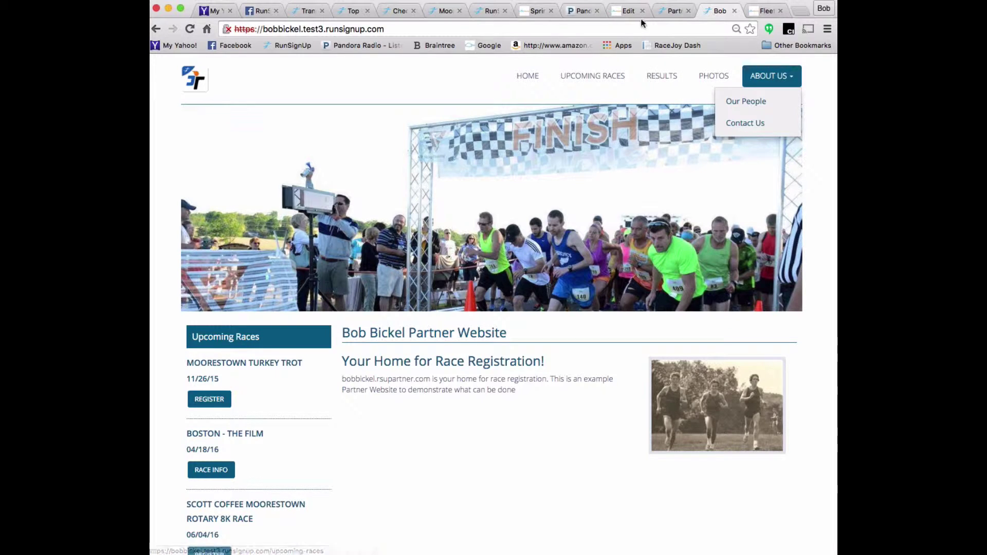
- Sign back into RunSignUp from the Homepage settings' sign-in popup
left_click(673, 12)
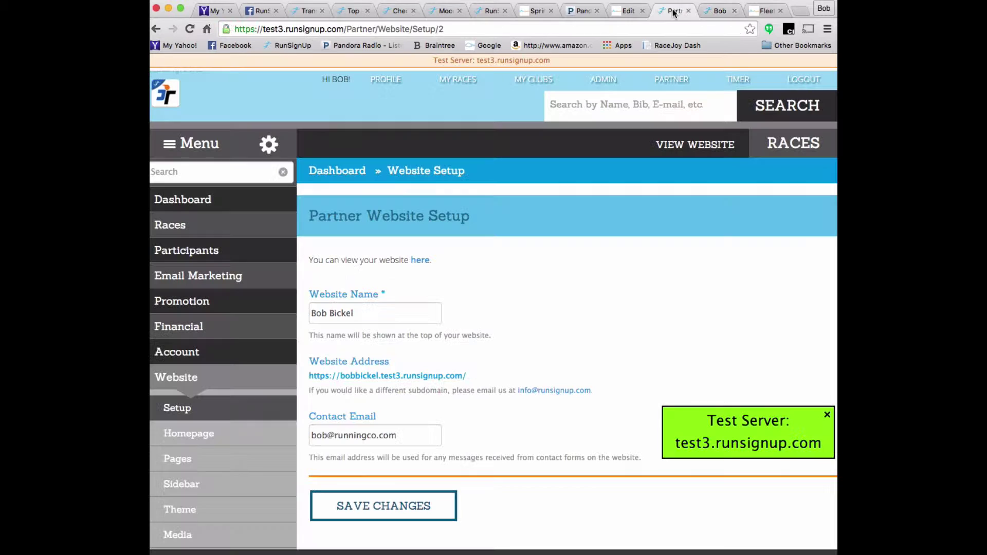
left_click(200, 437)
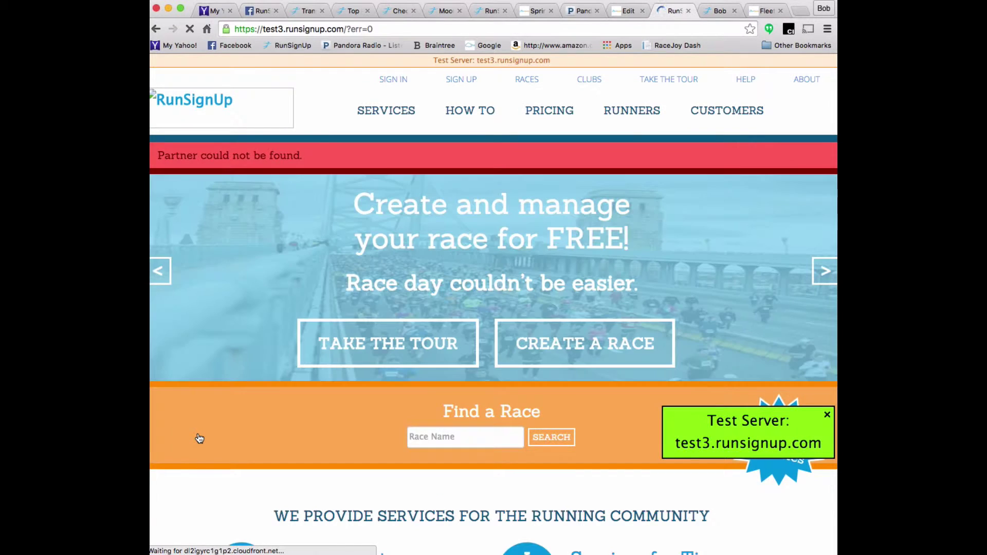
left_click(388, 78)
left_click(390, 406)
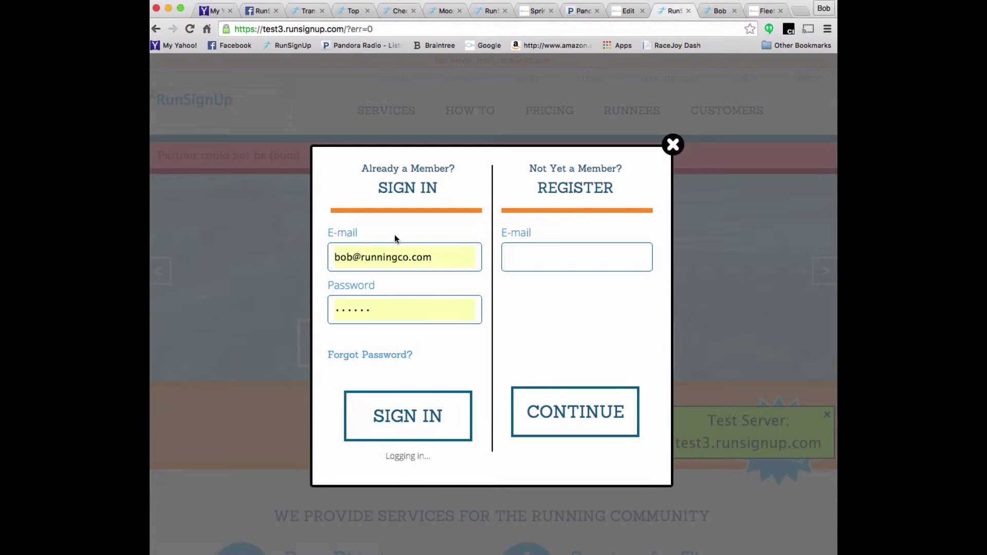
- Open the PARTNER area's race list and expand the Website sidebar section
left_click(718, 11)
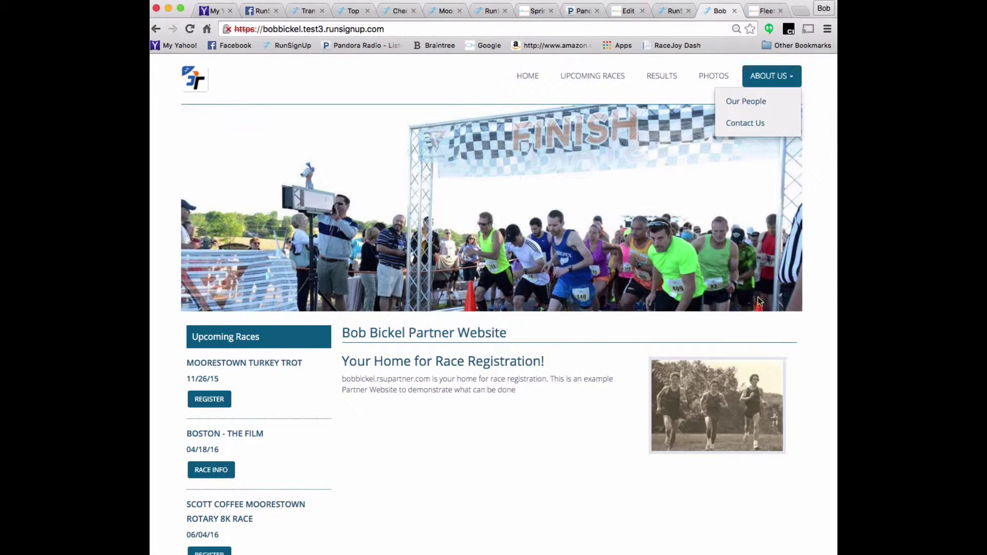
left_click(671, 11)
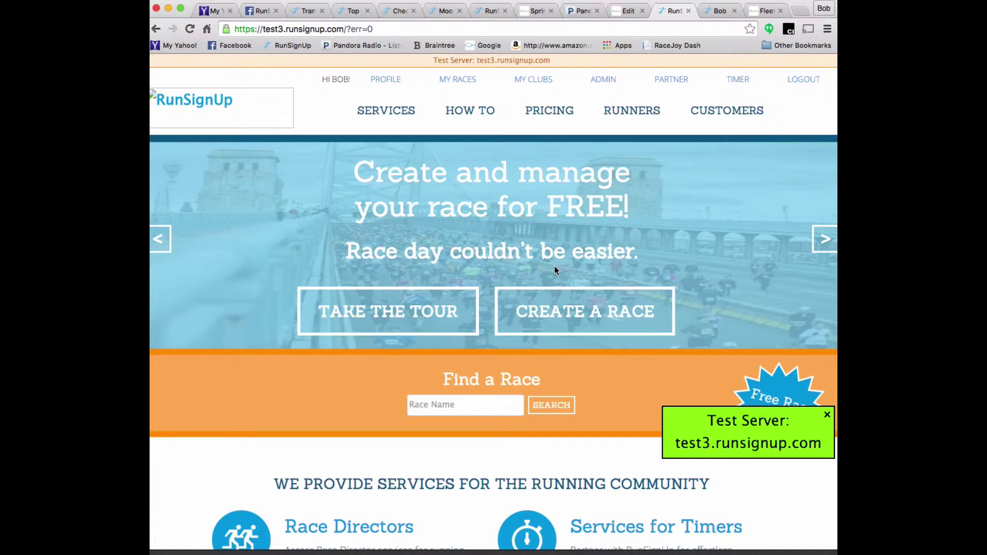
left_click(672, 79)
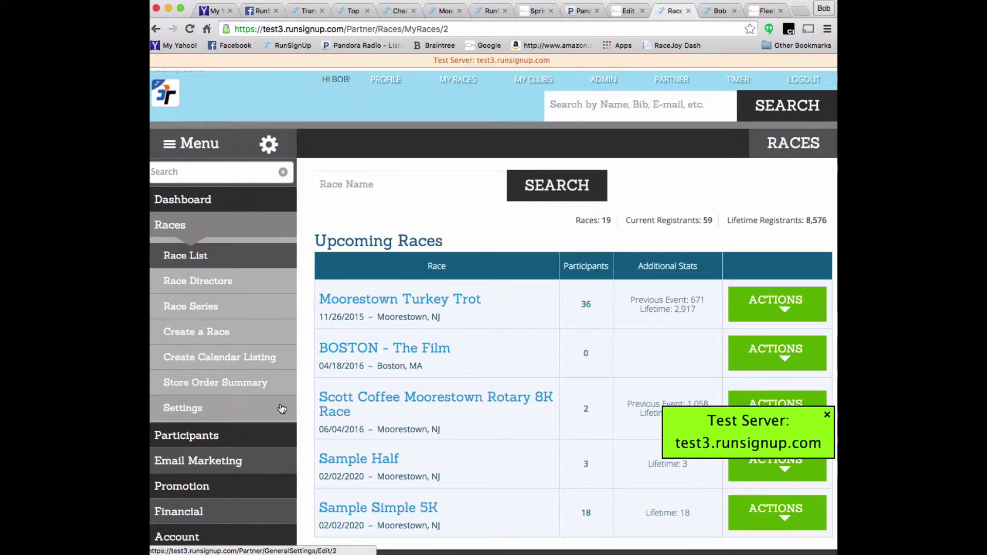
scroll(220, 475, "down", 4)
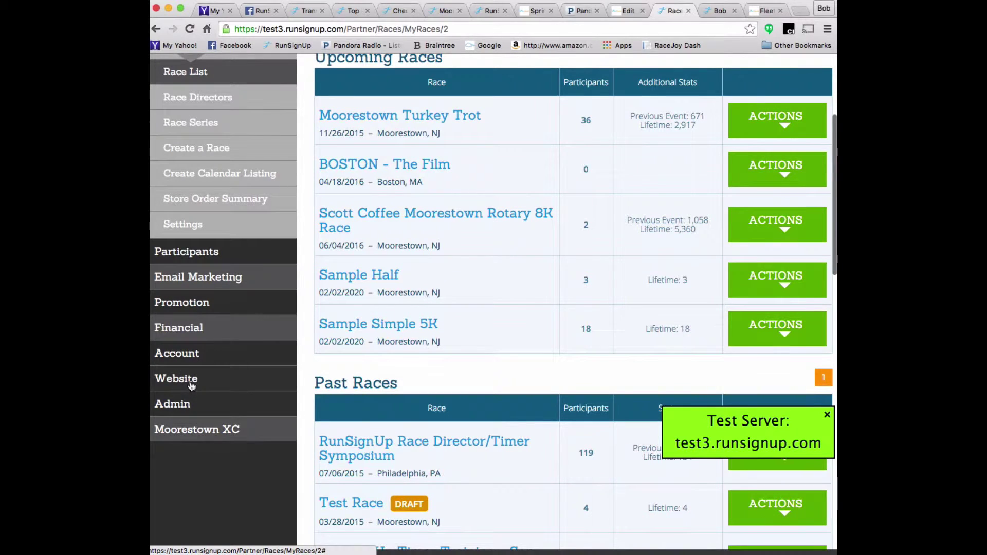
left_click(190, 383)
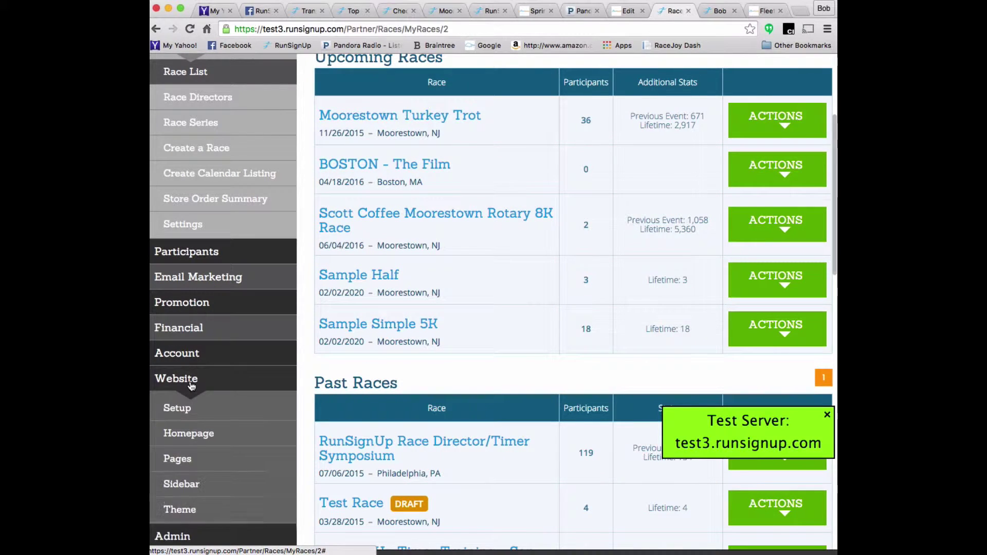
- Open the homepage custom section editor and review its heading, welcome text and right-aligned photo
left_click(194, 436)
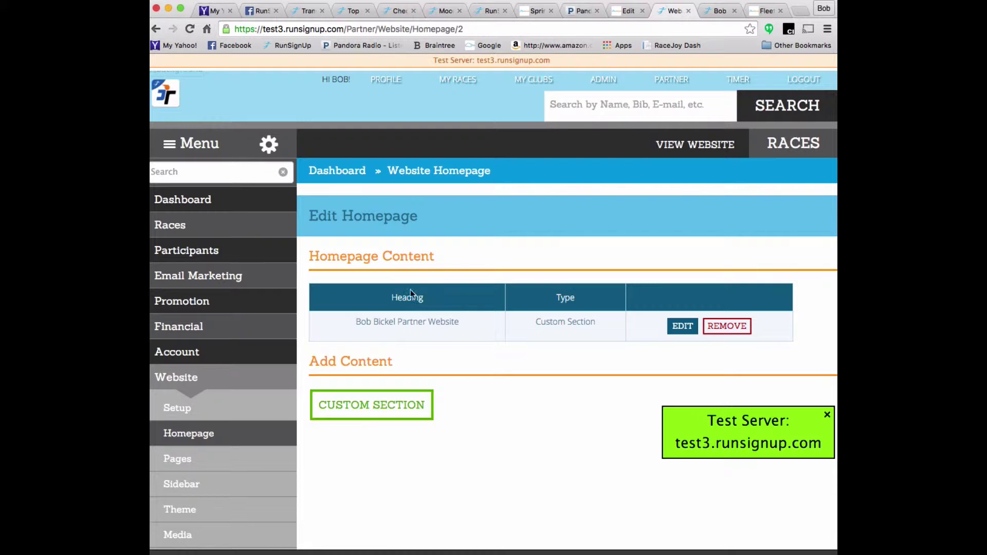
left_click(680, 328)
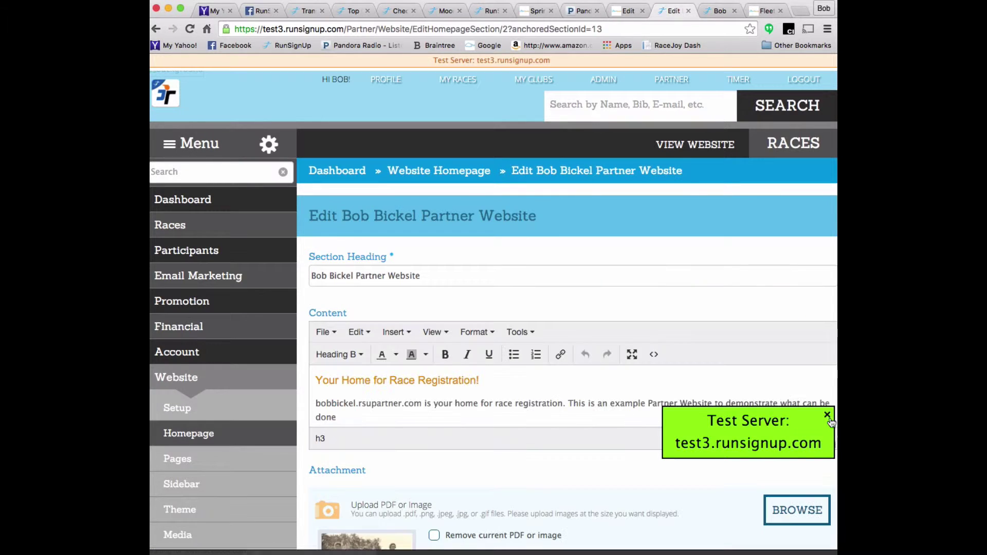
left_click(827, 416)
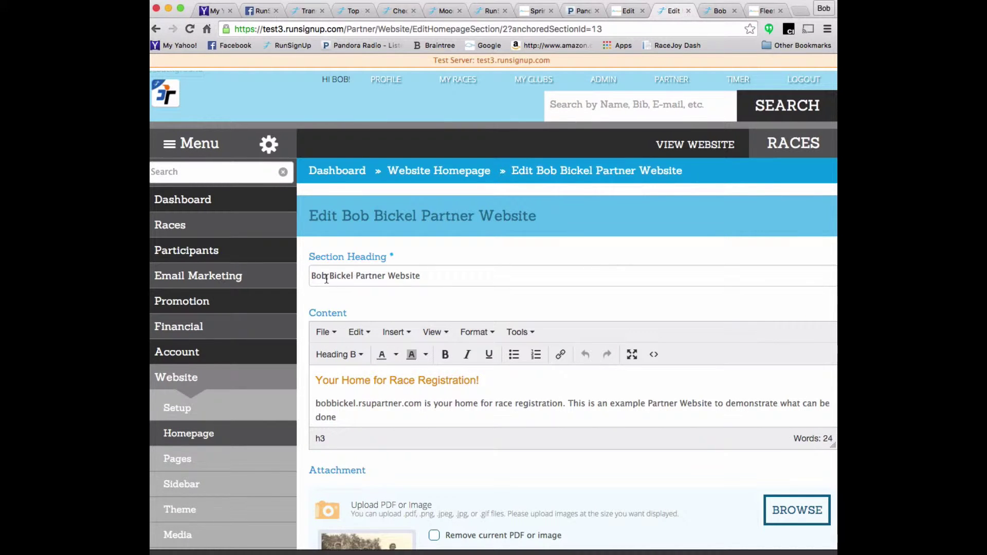
scroll(509, 307, "down", 3)
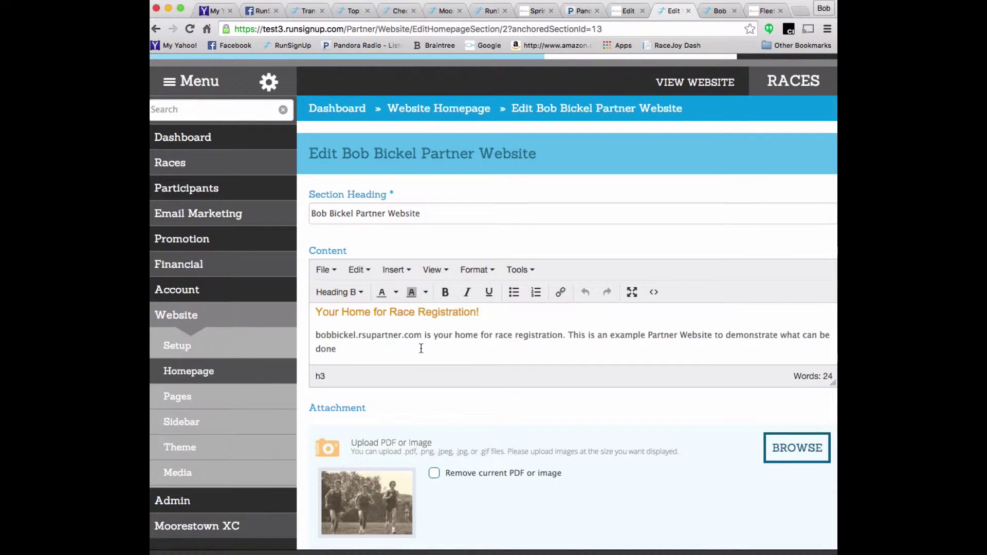
scroll(421, 349, "down", 5)
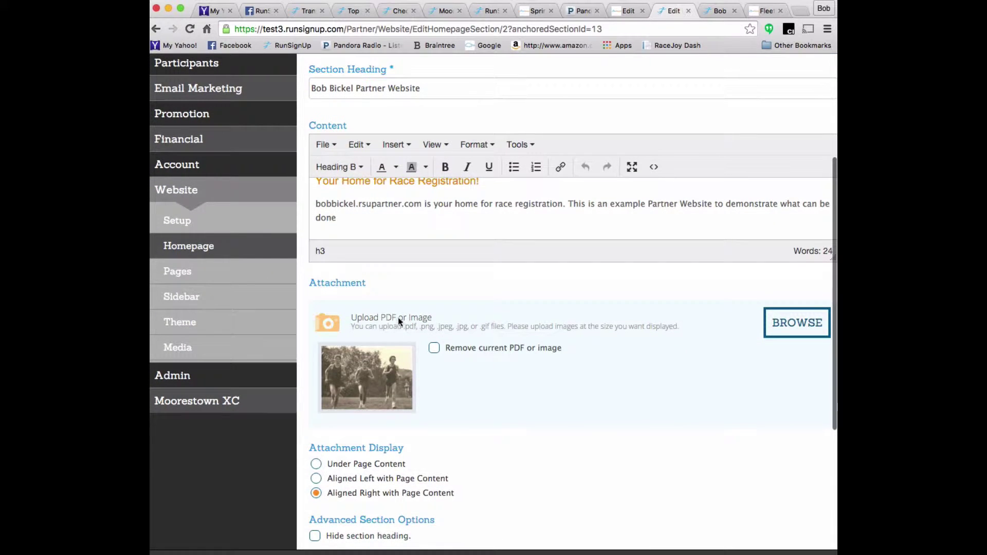
scroll(497, 375, "down", 3)
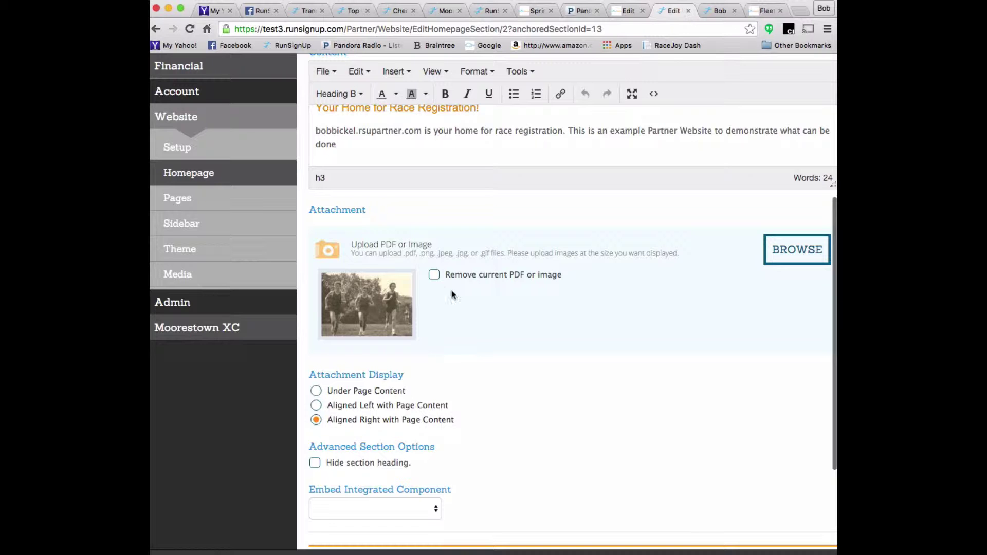
scroll(578, 339, "down", 4)
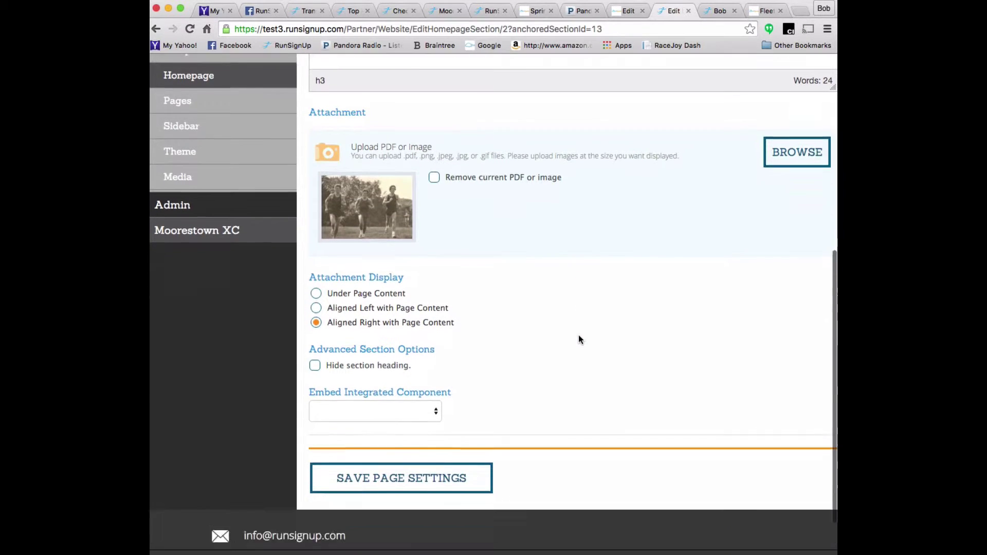
key("Home")
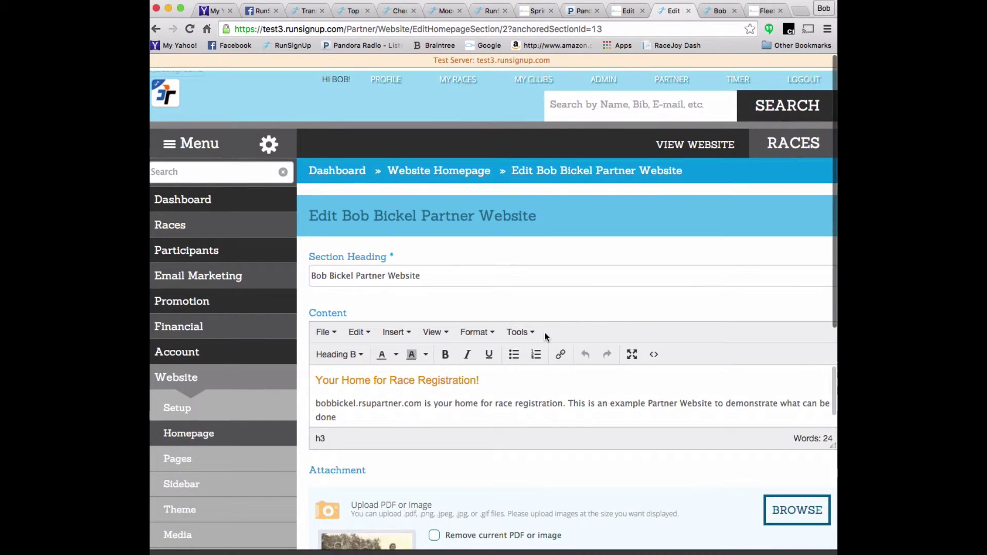
scroll(544, 337, "down", 1)
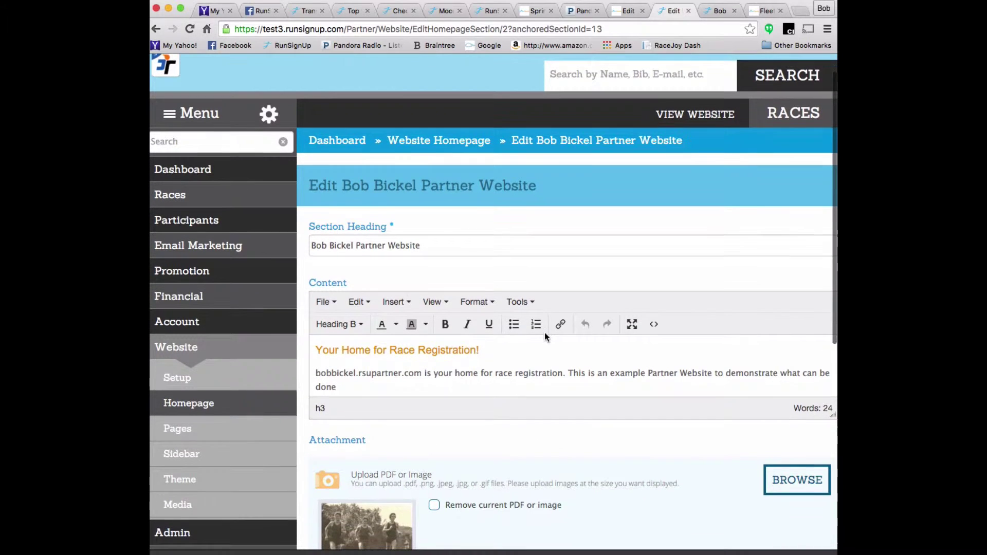
- Browse the live site's Our People page, then return to the admin editor
left_click(717, 11)
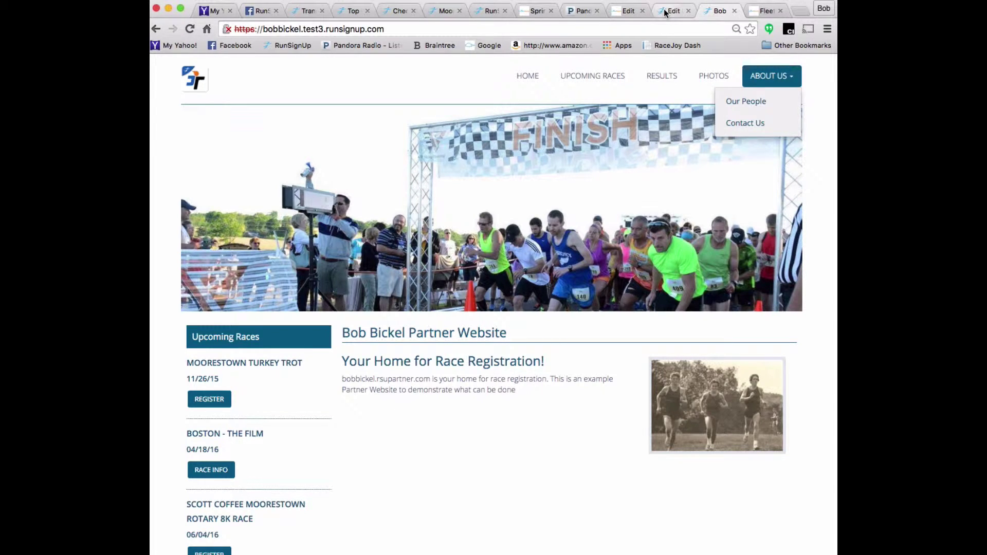
left_click(754, 102)
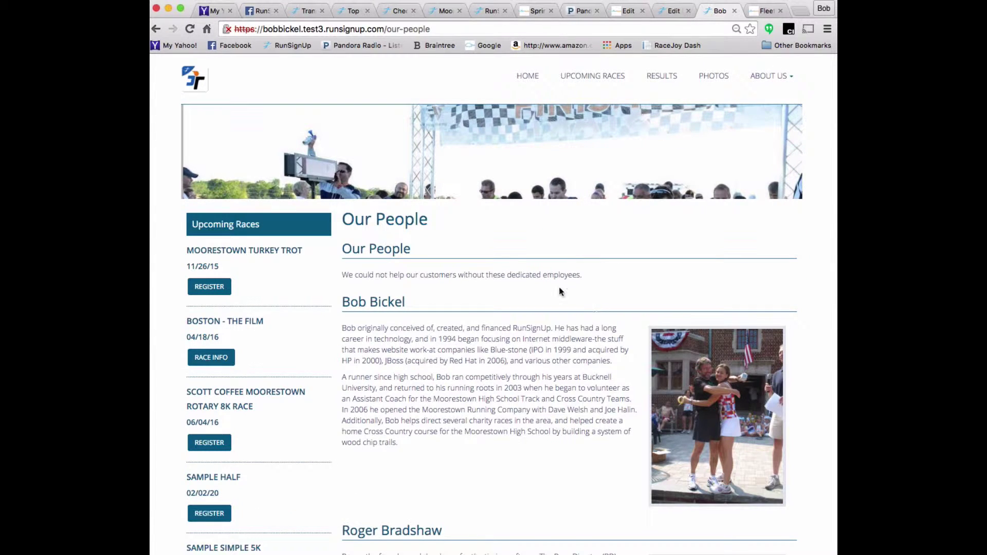
scroll(461, 314, "down", 10)
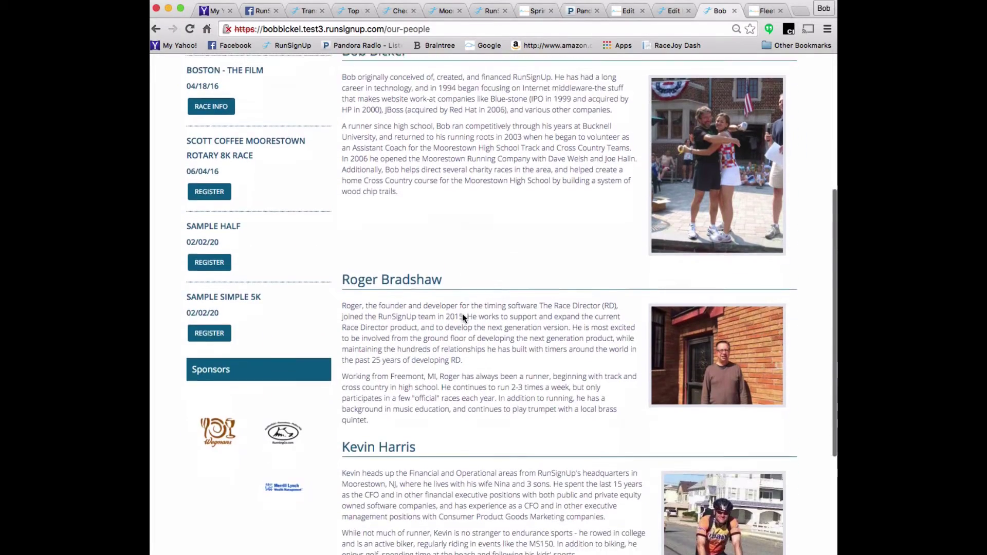
scroll(462, 315, "down", 3)
scroll(462, 315, "up", 15)
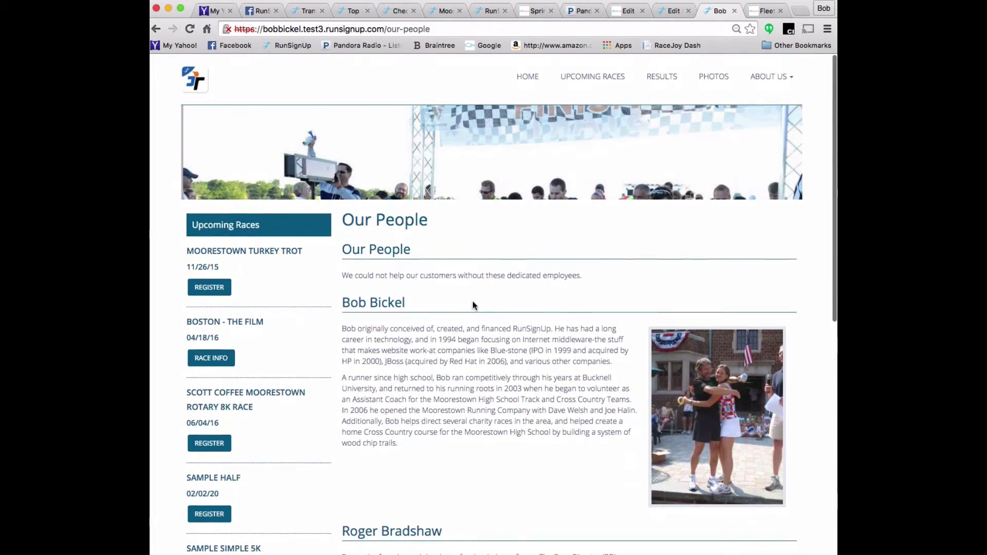
left_click(670, 10)
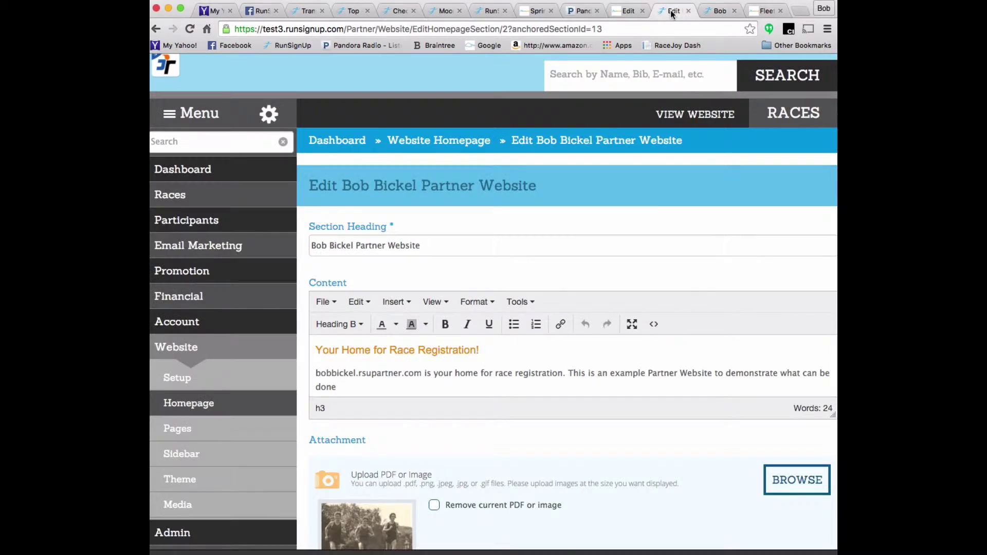
- Open the Our People page editor from Website Pages and compare it with the live page
left_click(184, 438)
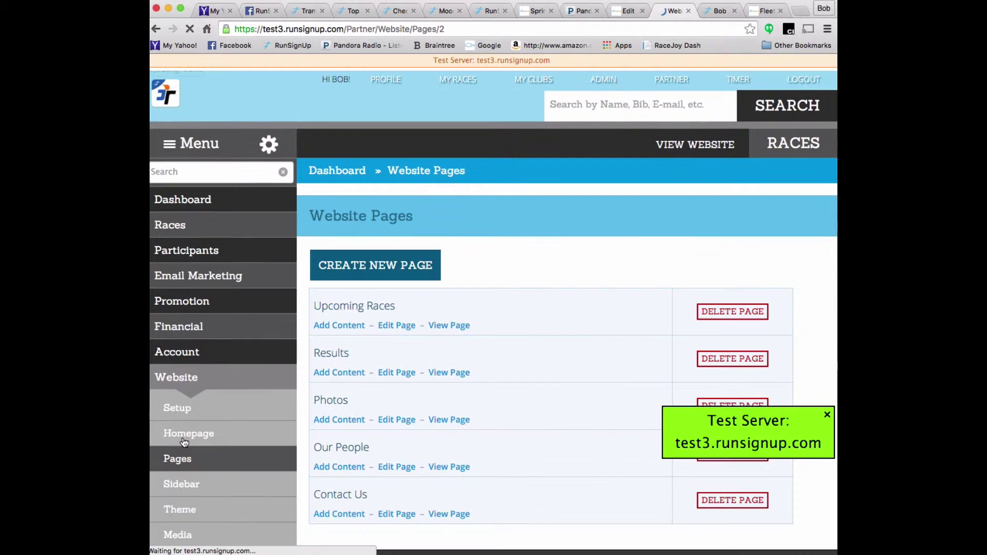
left_click(406, 469)
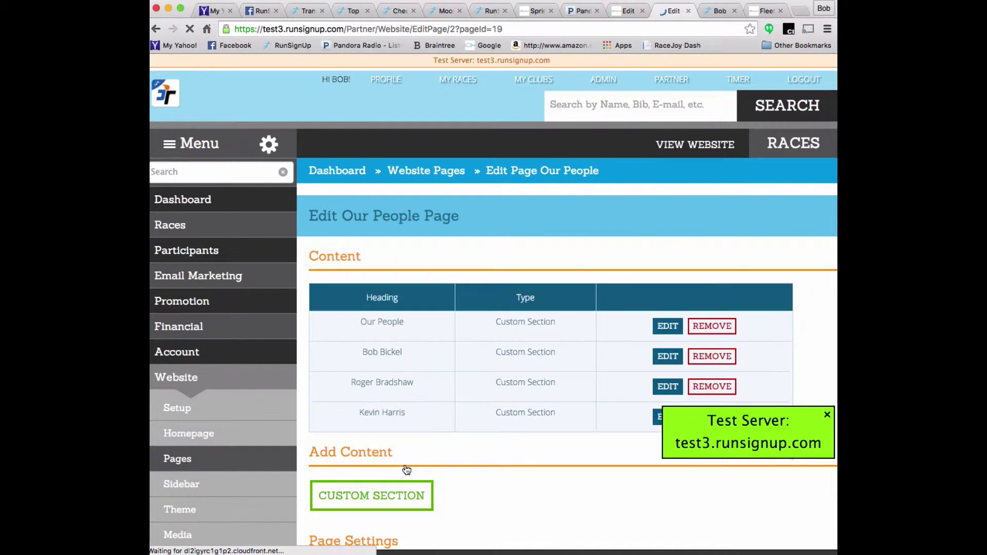
left_click(826, 413)
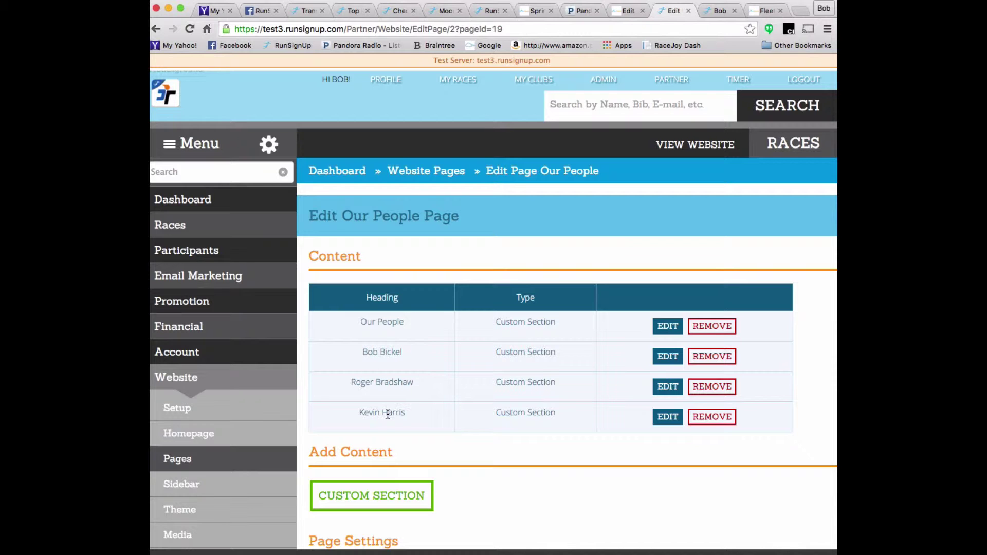
left_click(715, 11)
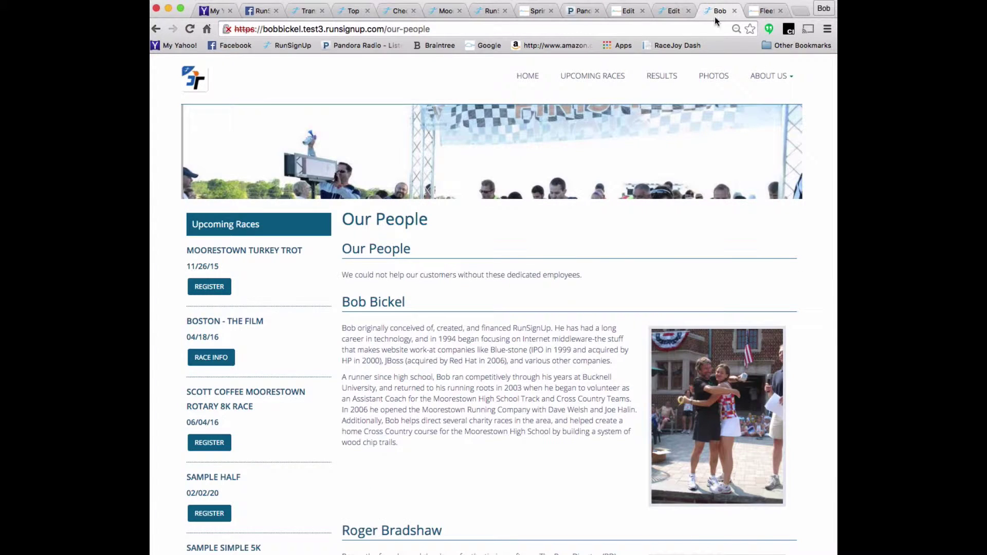
scroll(458, 364, "down", 7)
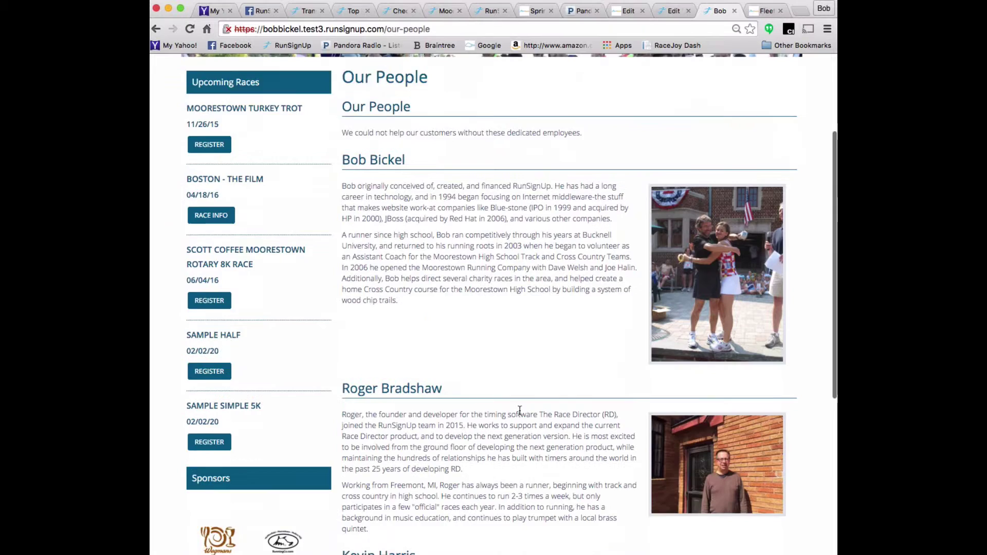
left_click(673, 11)
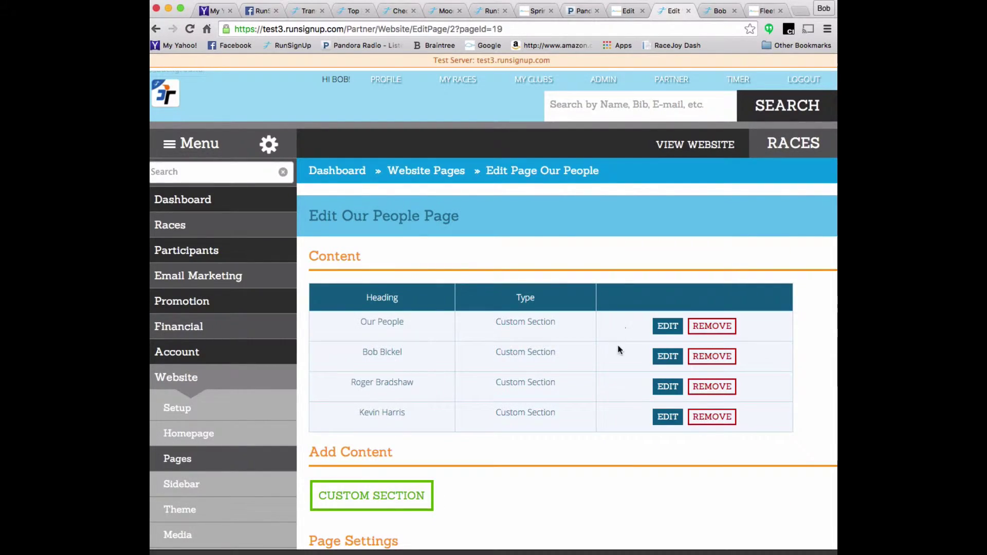
- Open the Bob Bickel bio section editor and compare its heading, text and photo with the live page
left_click(667, 358)
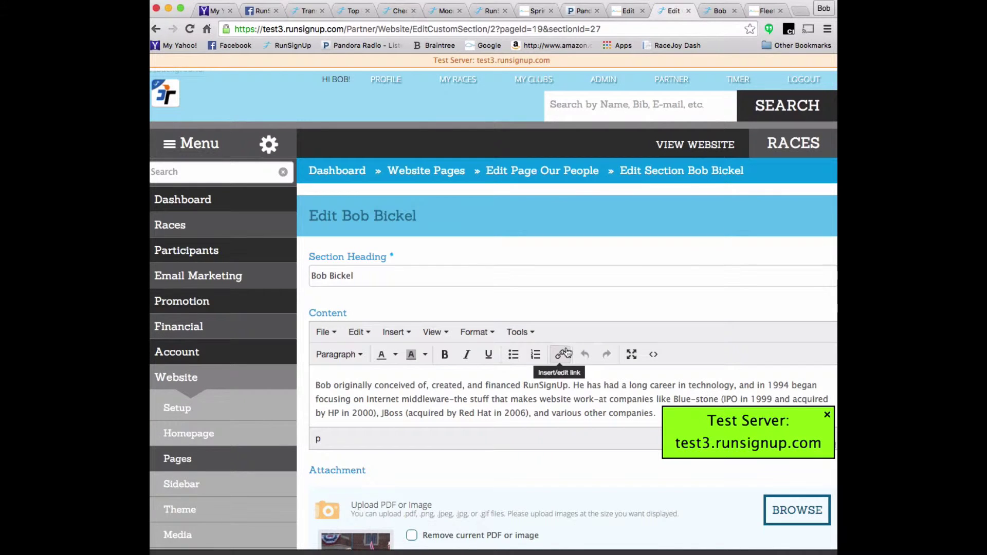
left_click(827, 415)
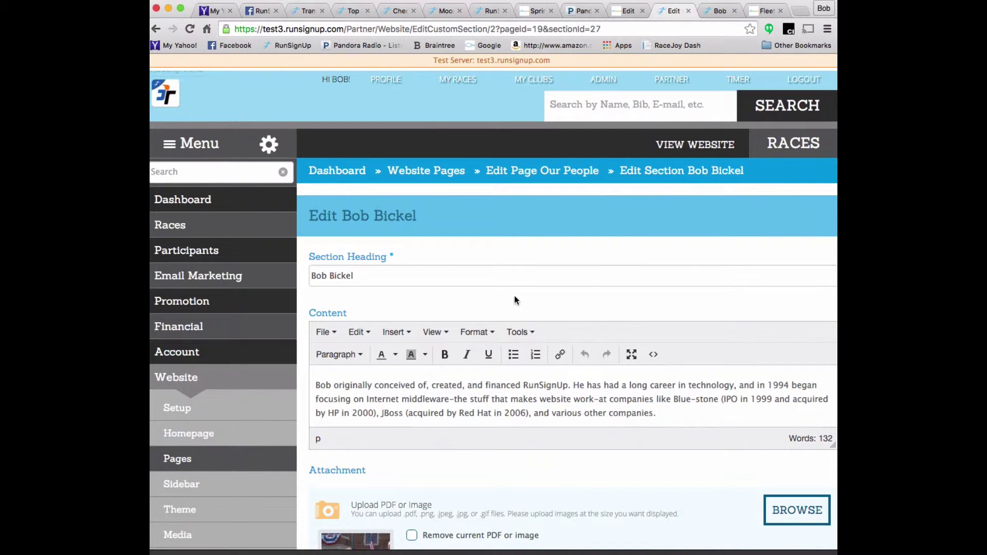
scroll(514, 297, "down", 5)
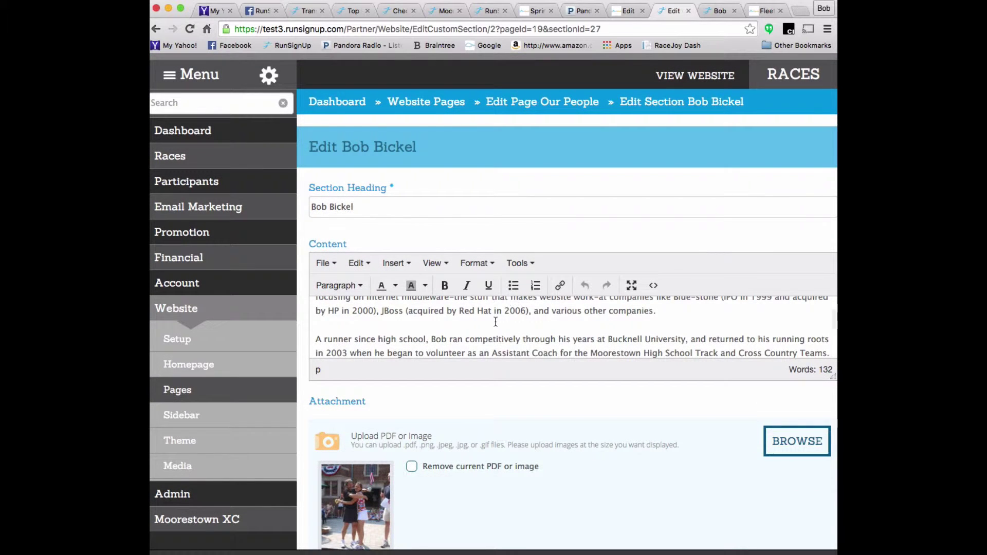
scroll(497, 319, "down", 6)
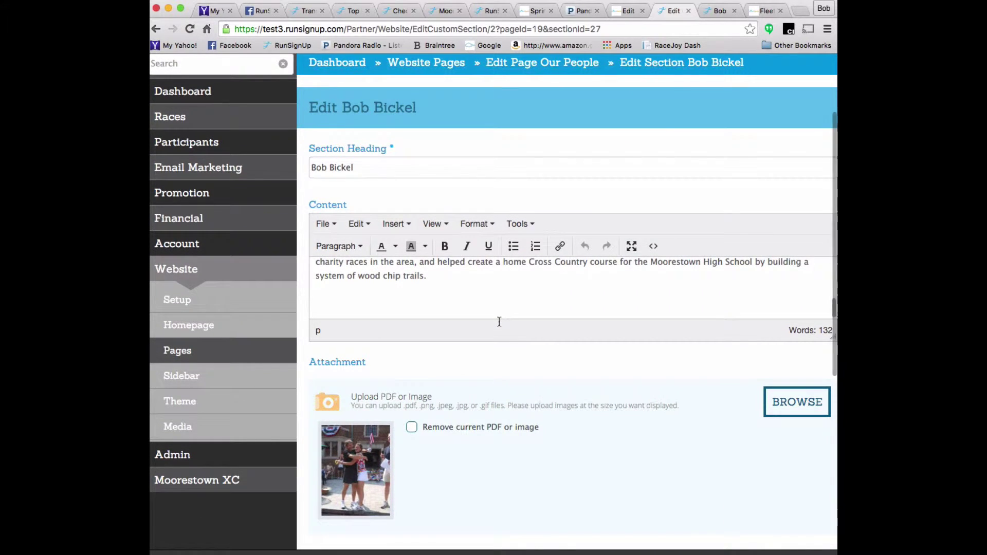
scroll(499, 322, "down", 5)
scroll(500, 322, "down", 1)
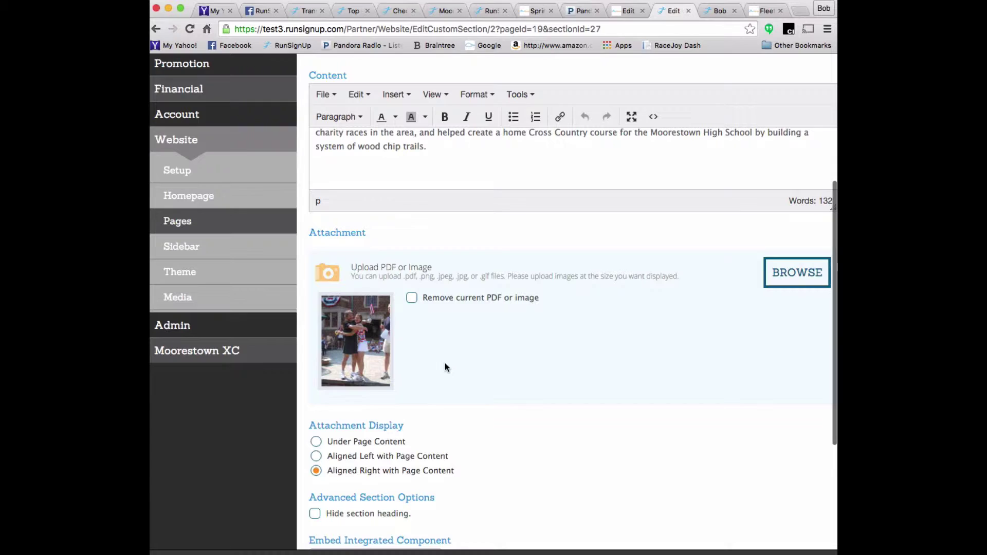
scroll(512, 492, "down", 3)
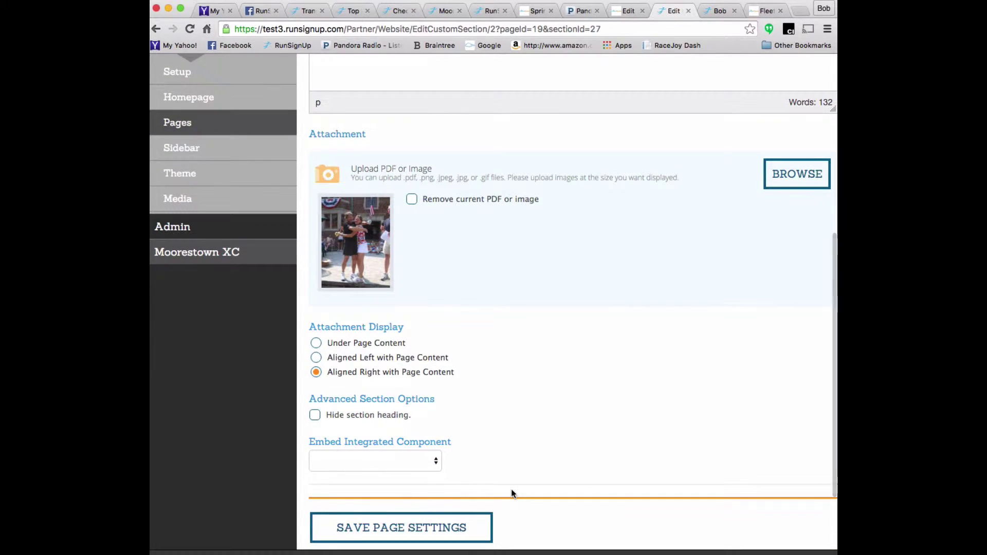
scroll(511, 488, "up", 8)
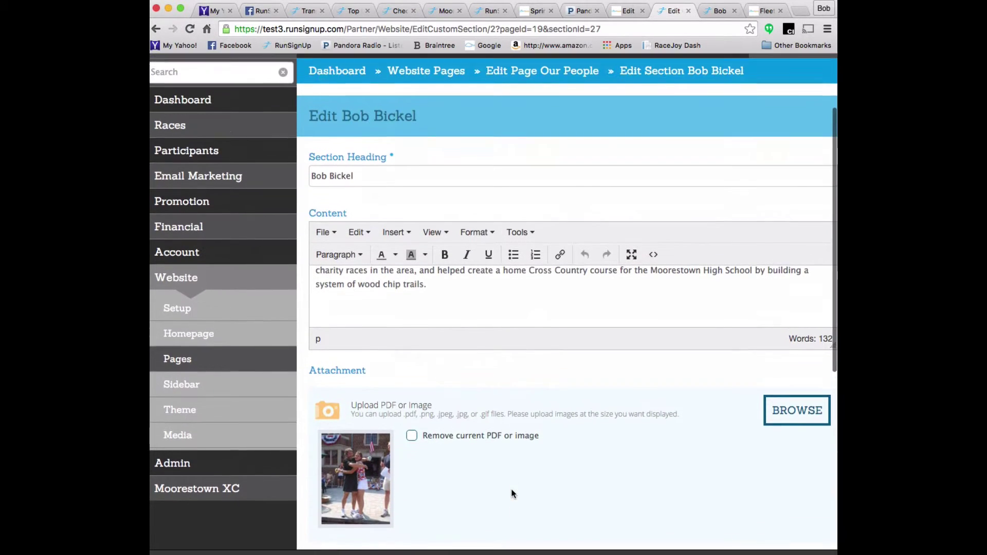
left_click(714, 10)
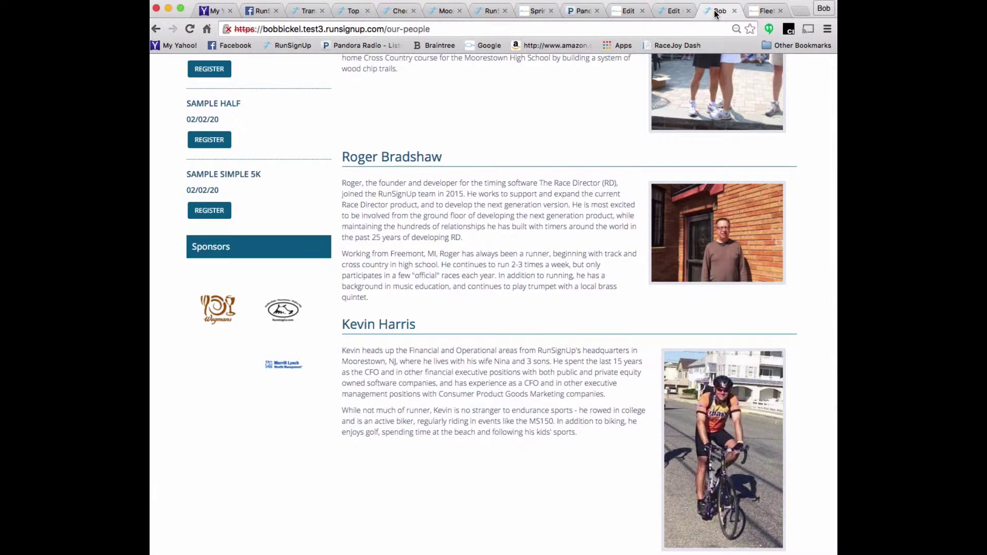
scroll(595, 170, "up", 10)
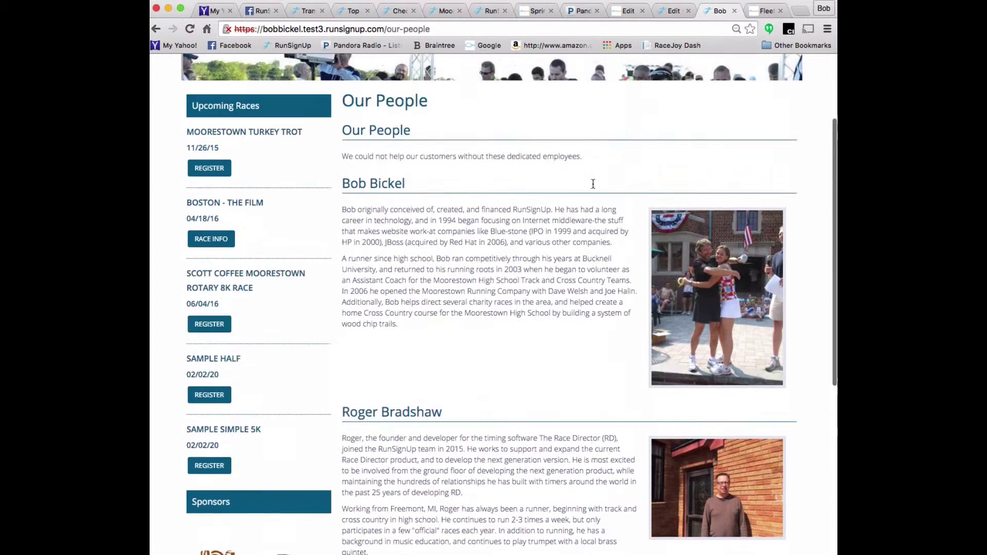
left_click(672, 11)
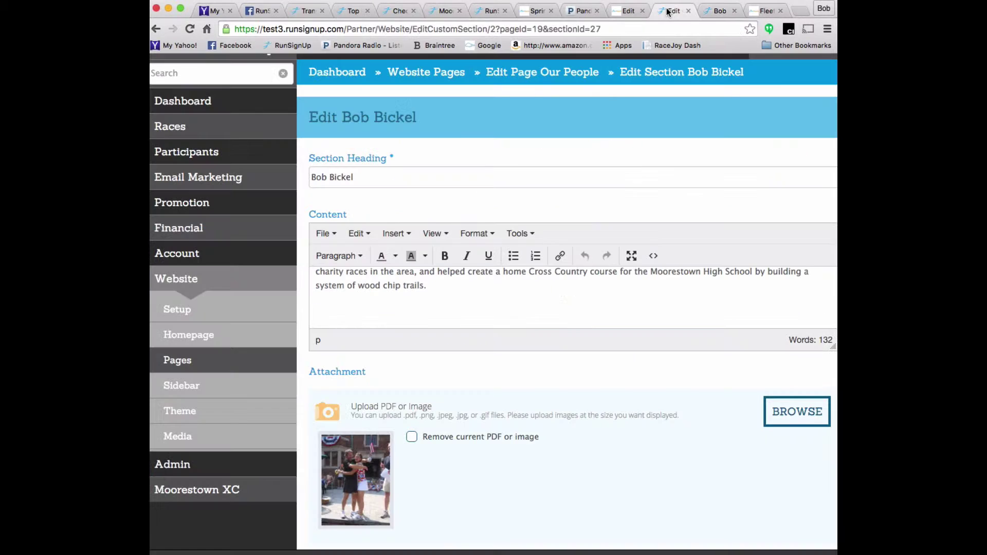
- Edit the Upcoming Races page's section and keep Upcoming Races as its embedded component
left_click(201, 361)
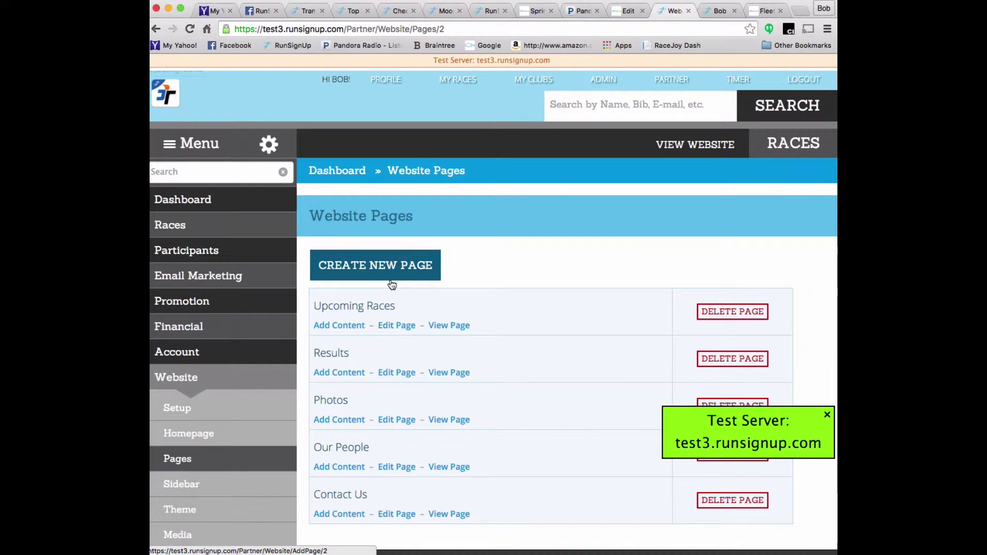
left_click(397, 326)
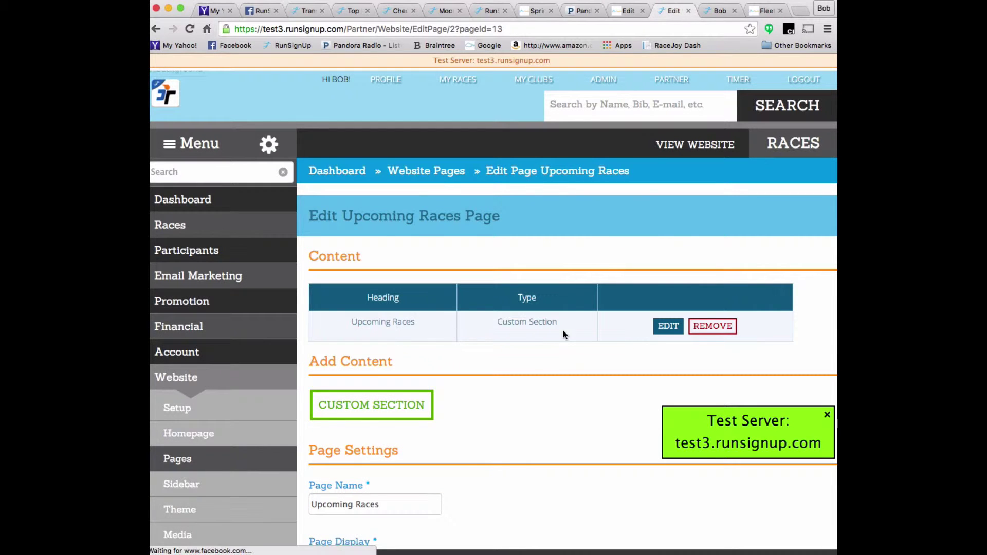
left_click(677, 325)
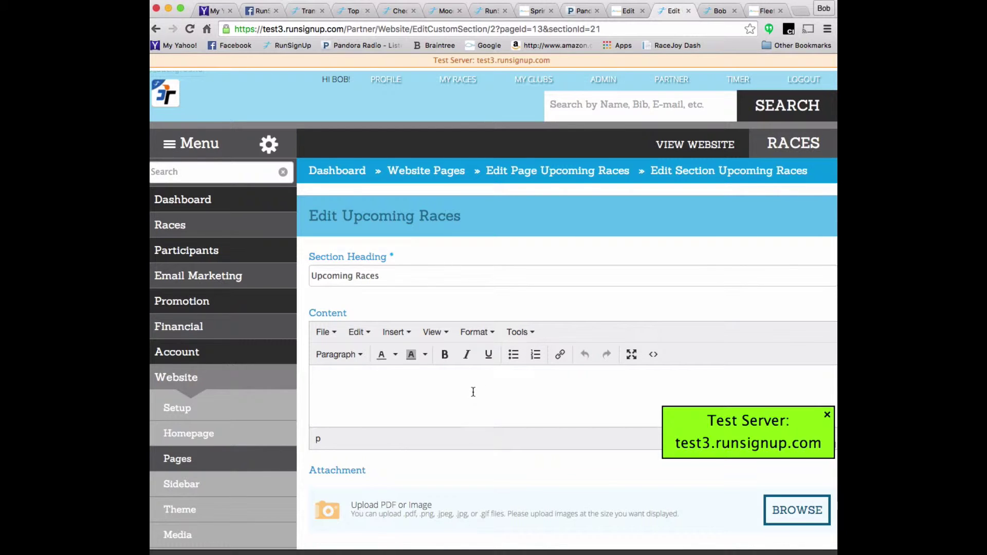
scroll(467, 391, "down", 3)
scroll(473, 392, "down", 5)
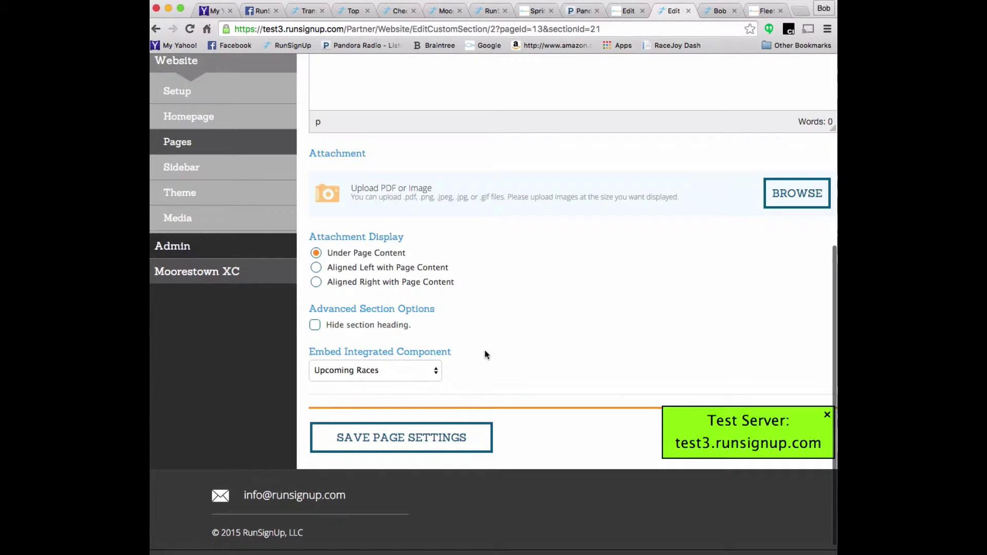
left_click(374, 369)
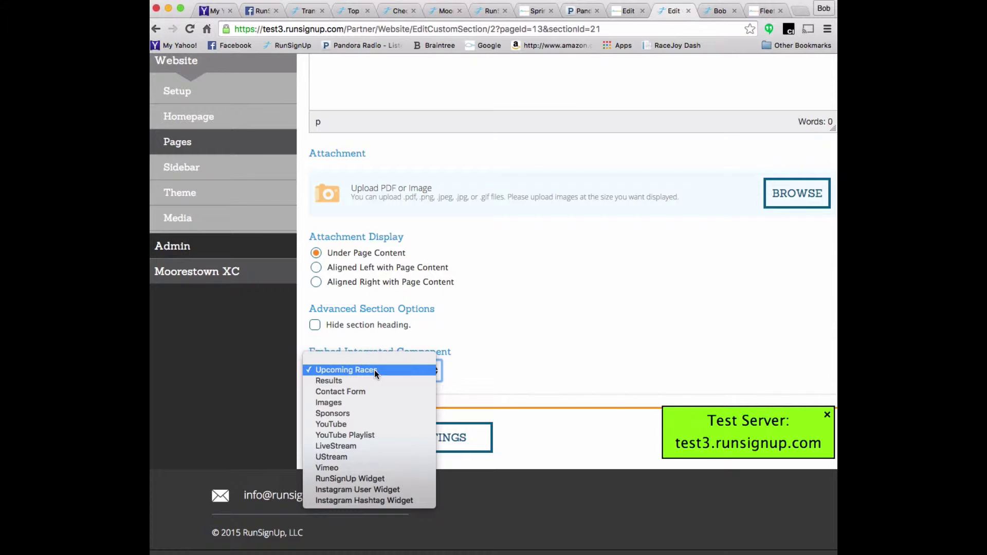
left_click(375, 371)
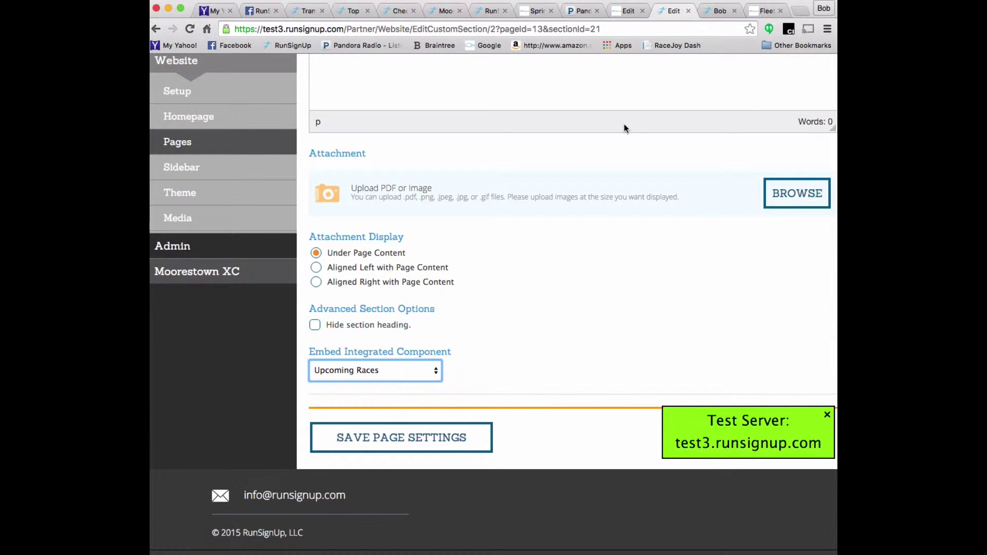
- Check the live Upcoming Races and Results pages, then return to the admin Website Pages list
left_click(715, 10)
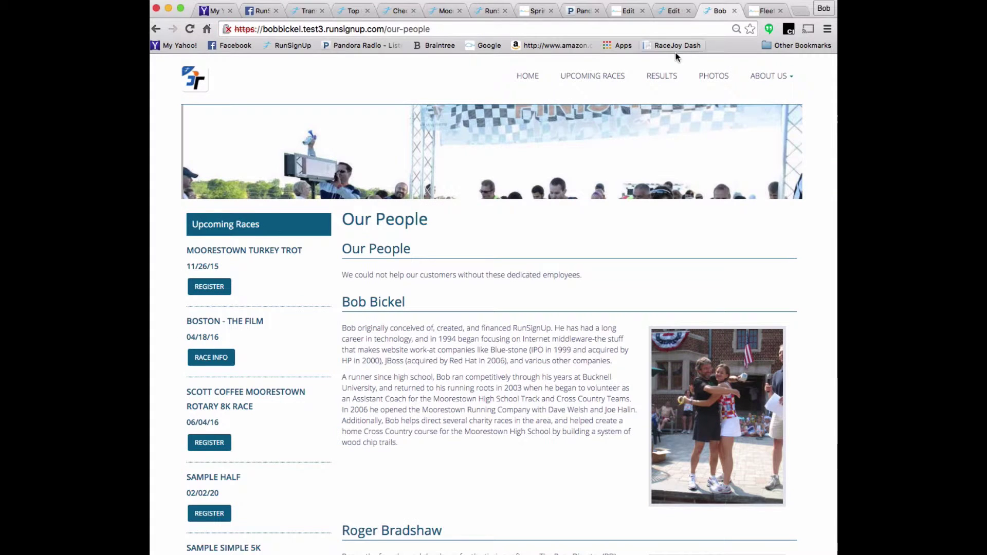
left_click(582, 78)
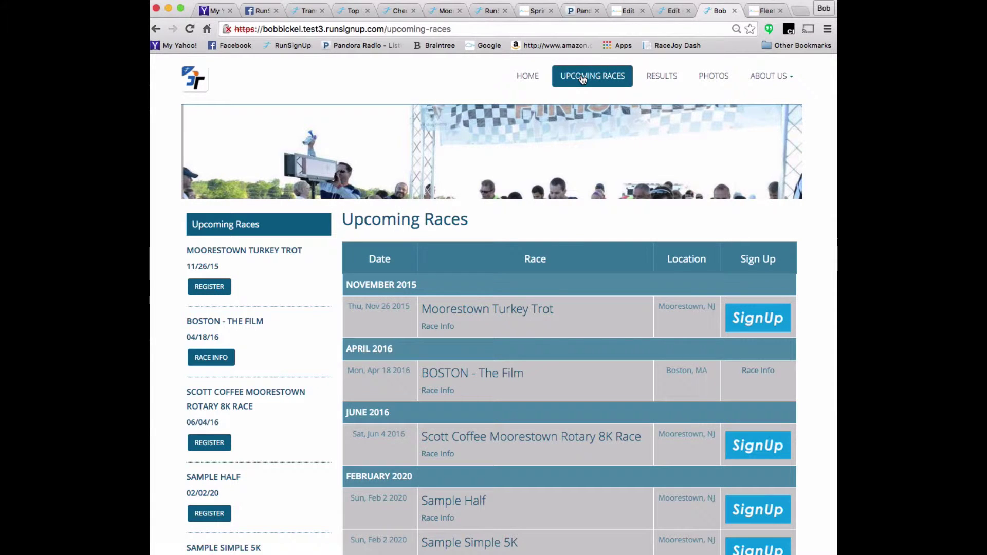
scroll(565, 330, "down", 1)
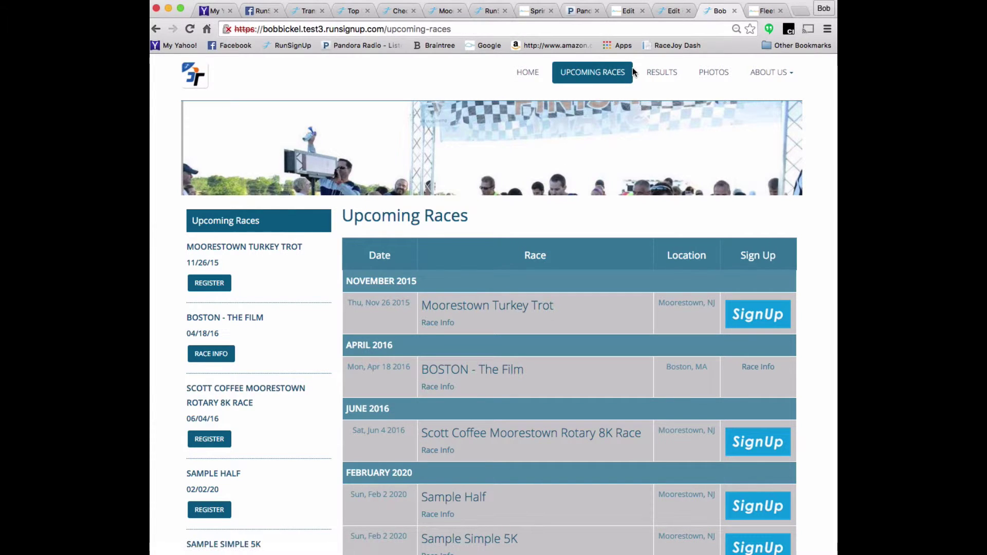
left_click(657, 73)
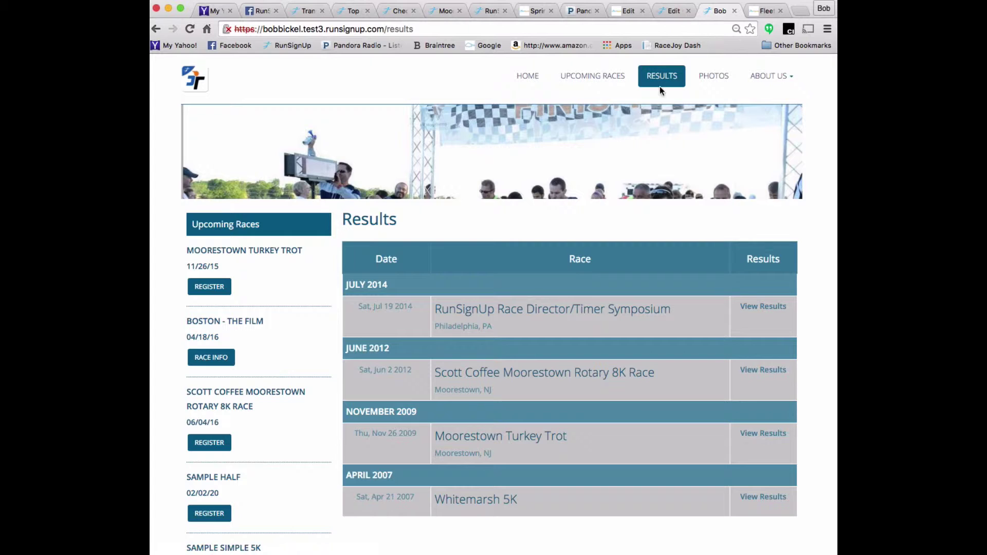
left_click(669, 10)
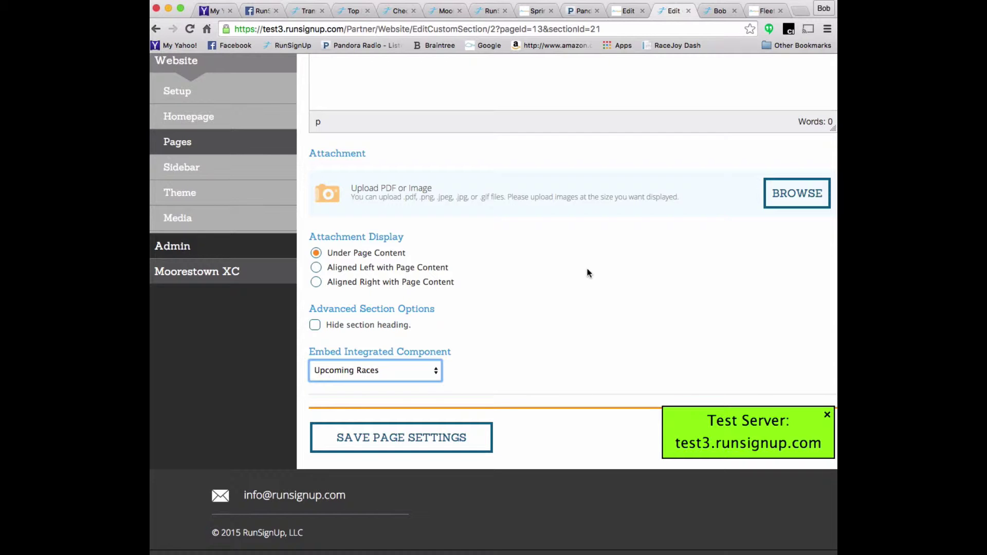
scroll(589, 273, "up", 10)
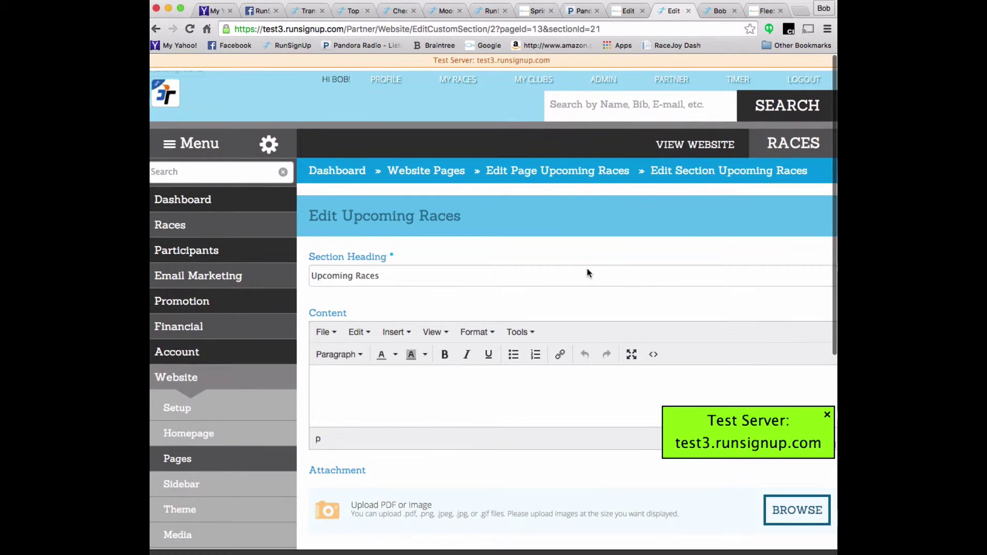
left_click(196, 462)
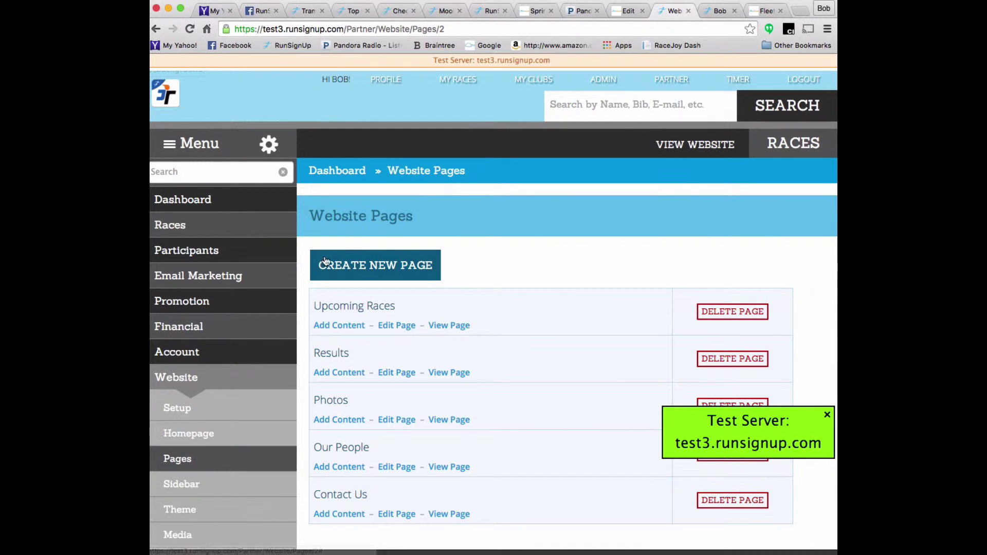
- Start a new page named 'Test Page' and make it a secondary menu item
left_click(382, 266)
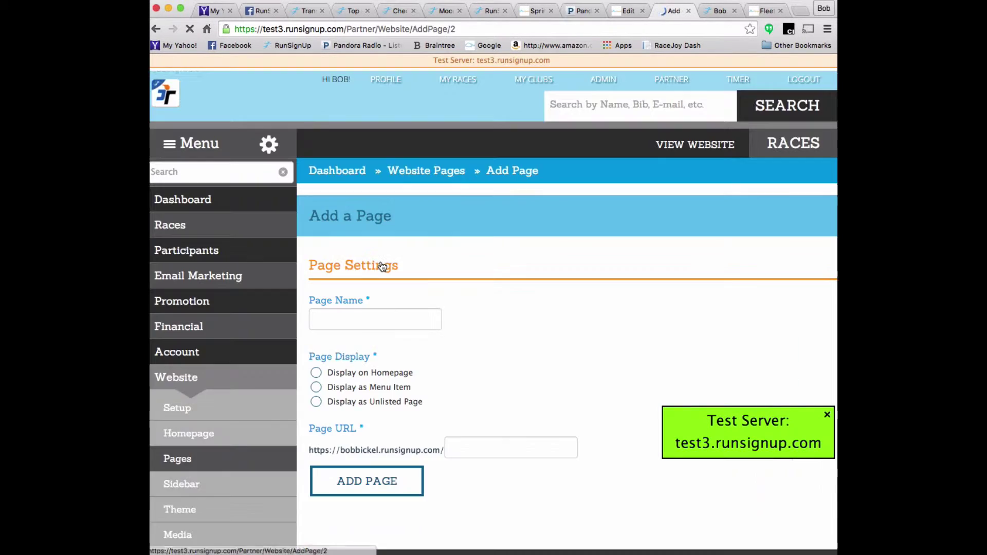
left_click(368, 325)
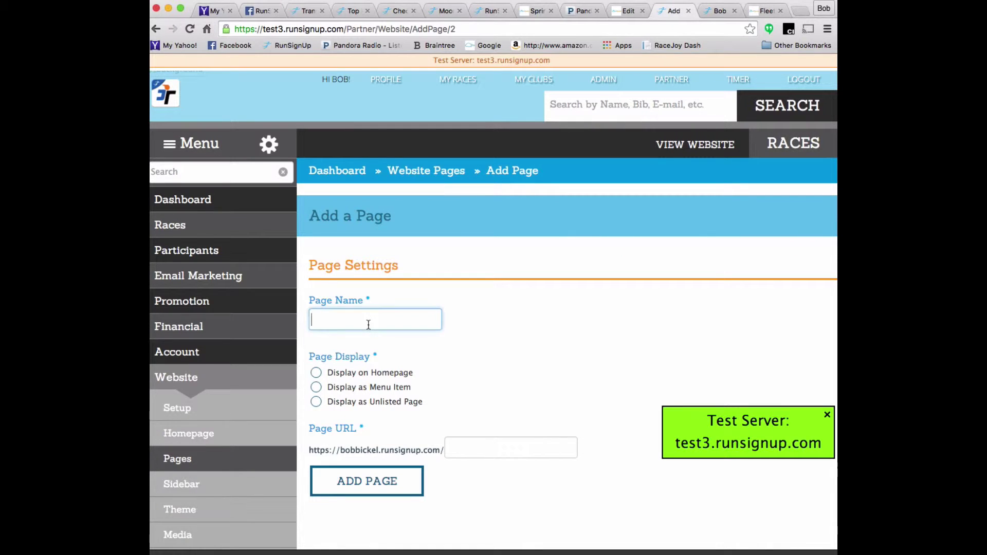
type("Test Page")
left_click(316, 387)
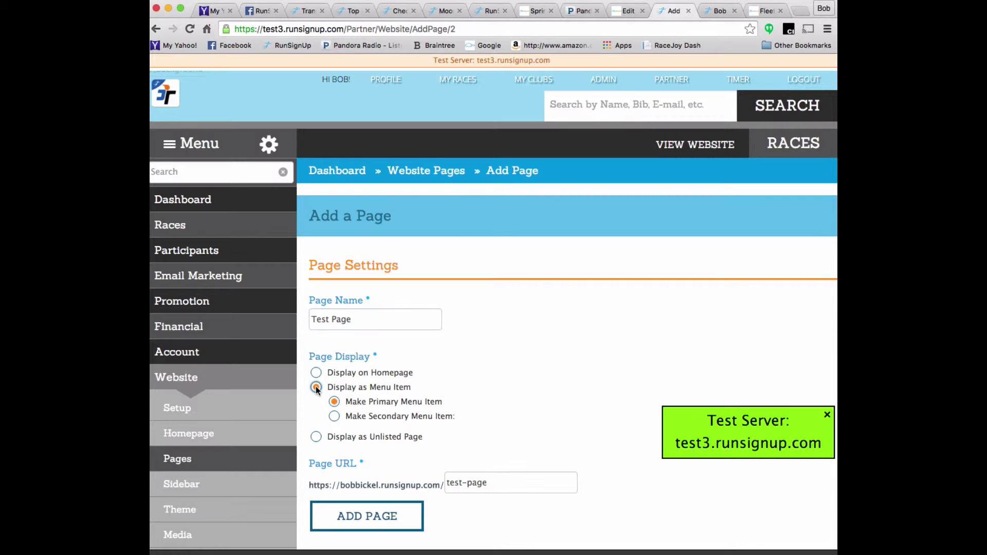
left_click(334, 416)
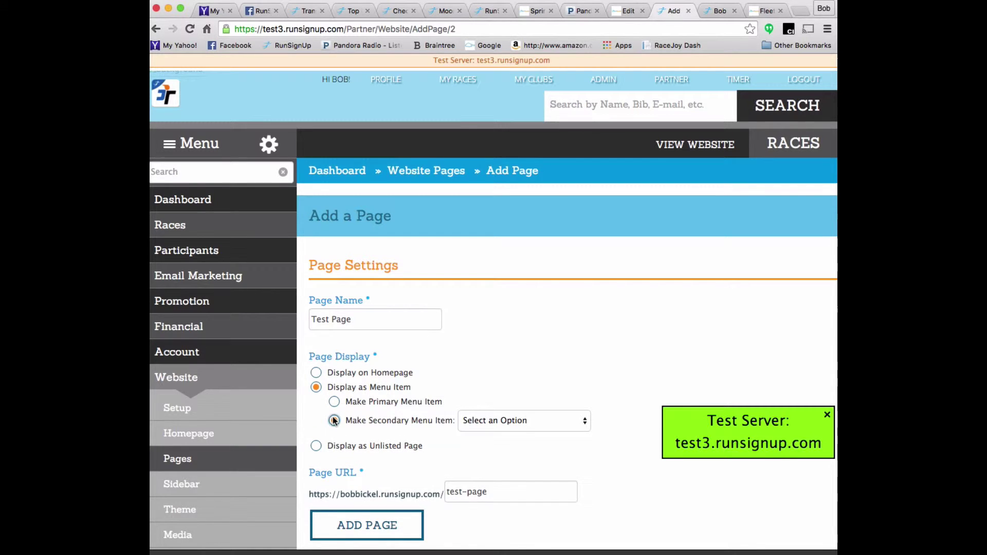
- After checking the live About Us menu, place Test Page under About Us with URL test-page
left_click(504, 421)
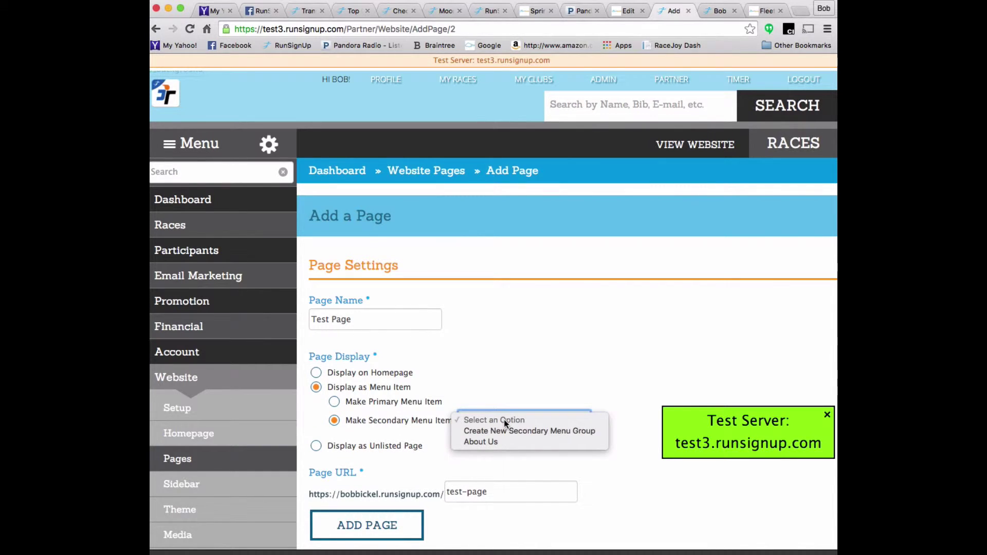
left_click(714, 11)
left_click(714, 10)
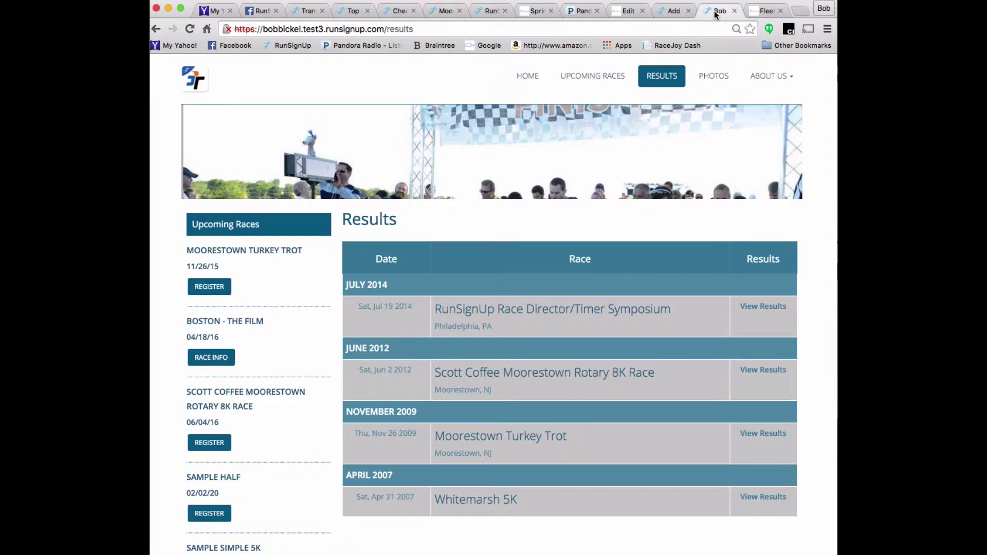
left_click(779, 85)
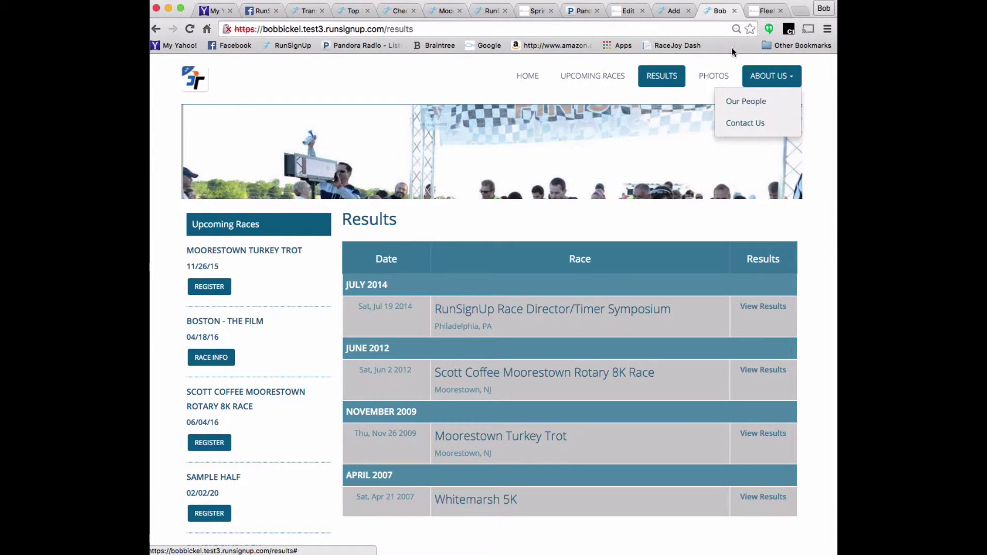
left_click(674, 10)
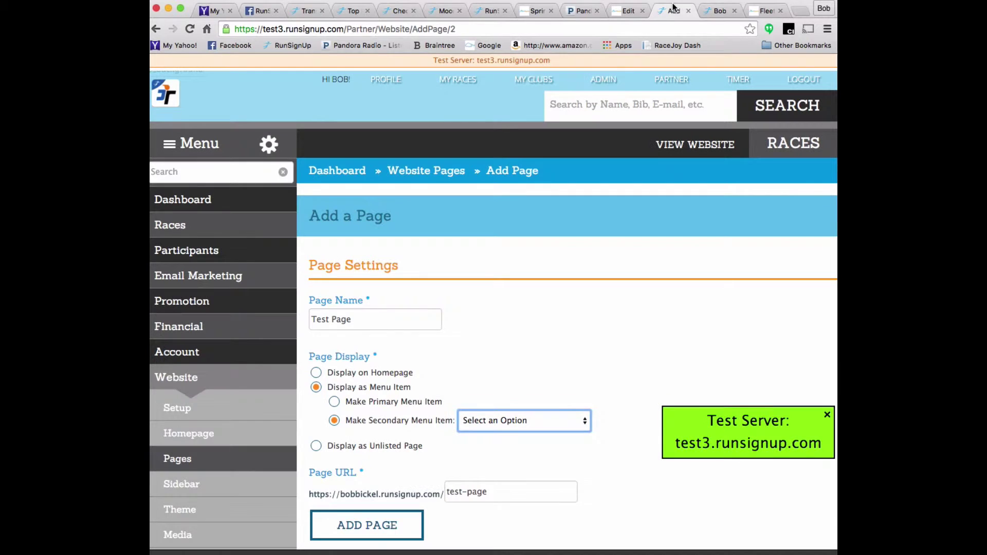
left_click(504, 418)
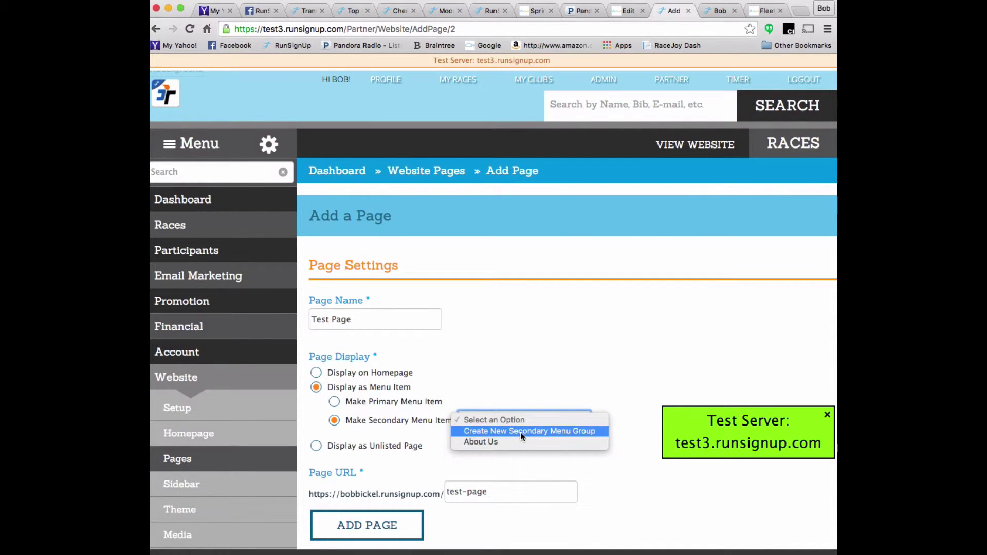
left_click(483, 441)
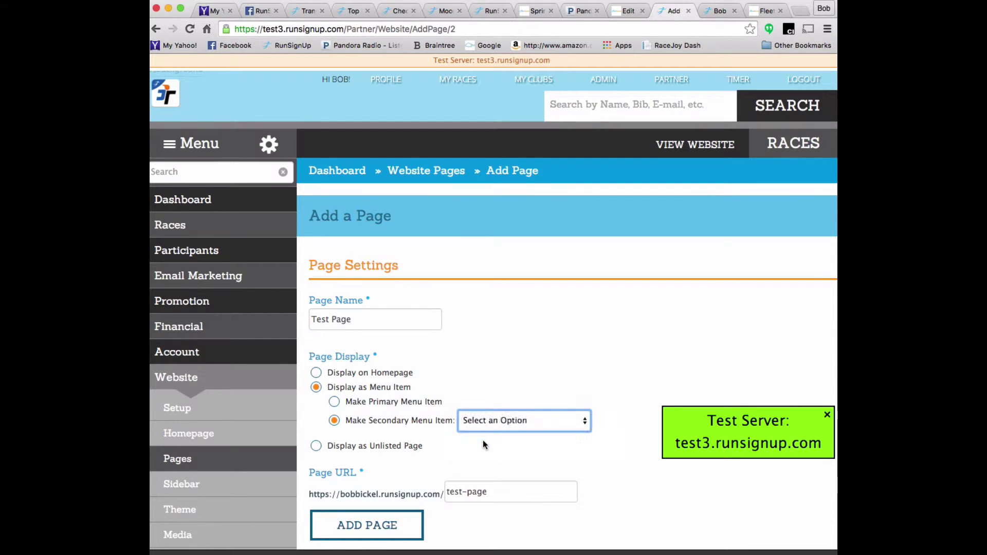
scroll(524, 452, "down", 5)
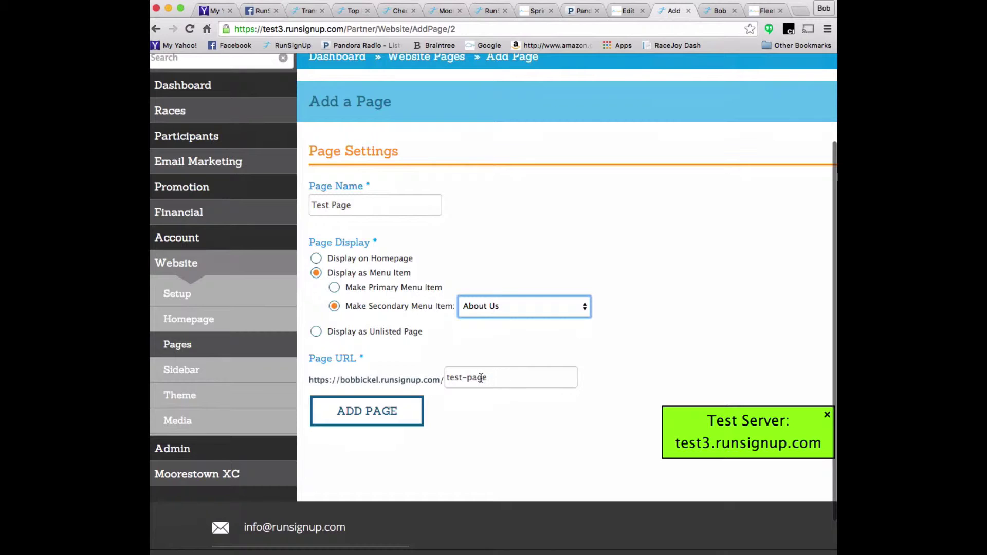
- Create Test Page and enter the 'Test Content' heading with short body text
left_click(384, 417)
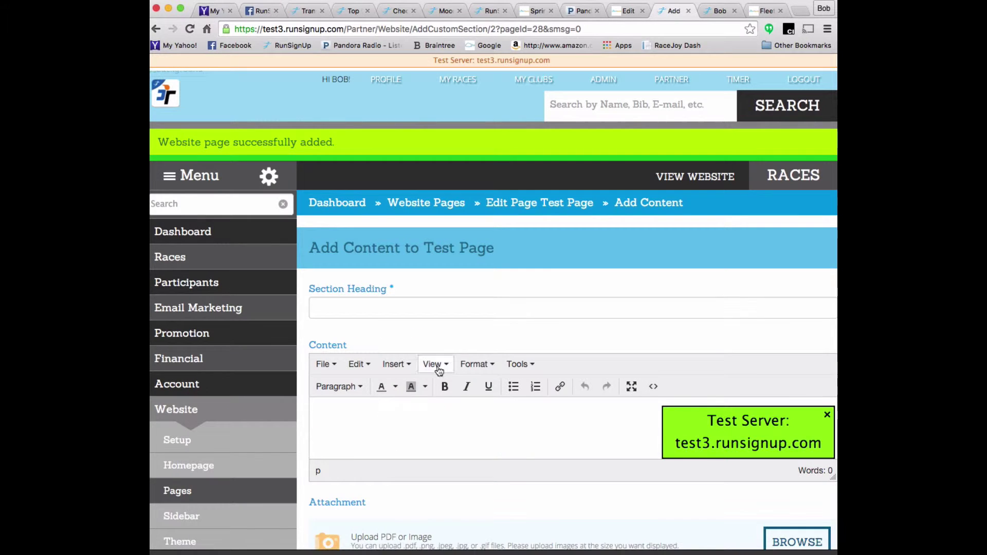
left_click(440, 307)
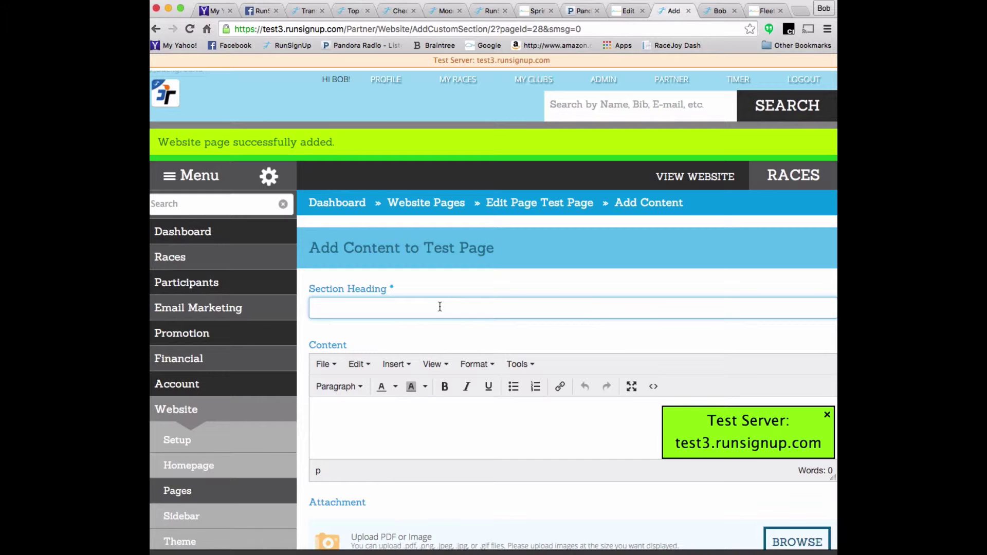
type("Test Content")
left_click(406, 407)
type("THis i")
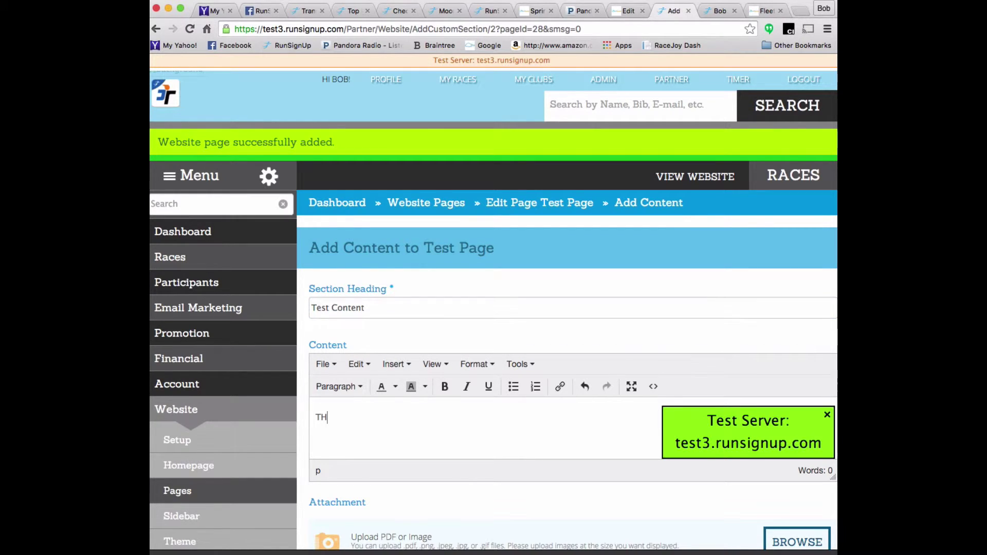
type("some more content")
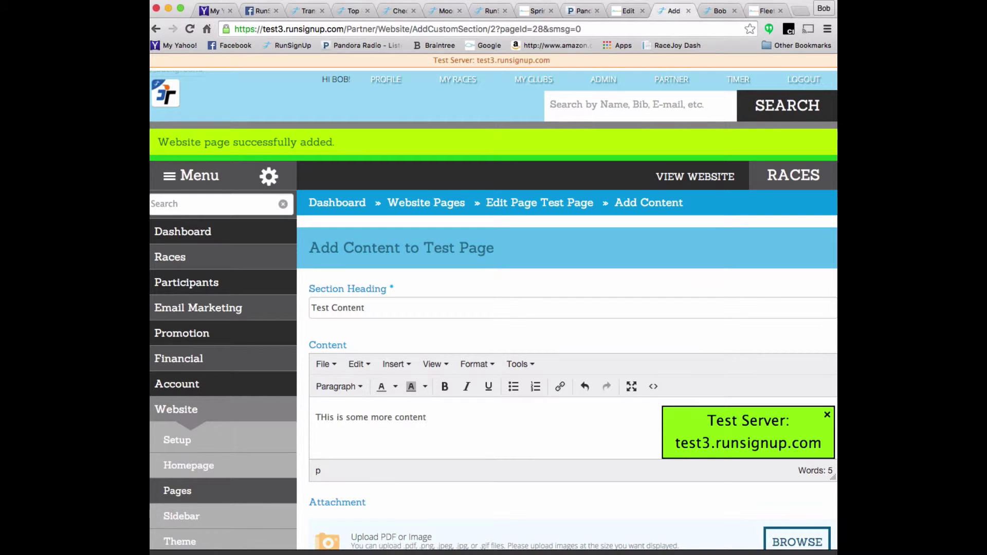
- Attach the Al and Dad 8K Awards photo, set its alignment, and add the section
scroll(714, 321, "down", 5)
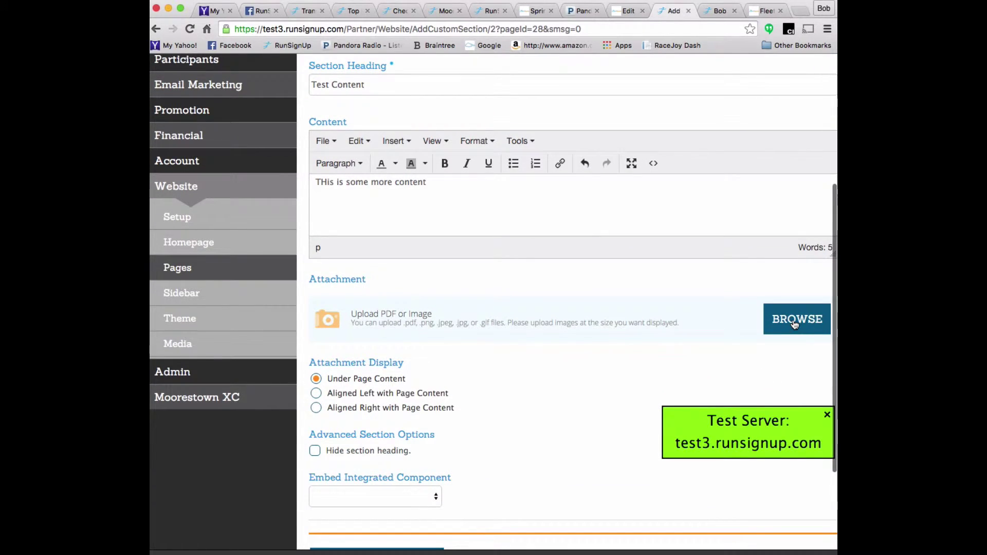
left_click(794, 321)
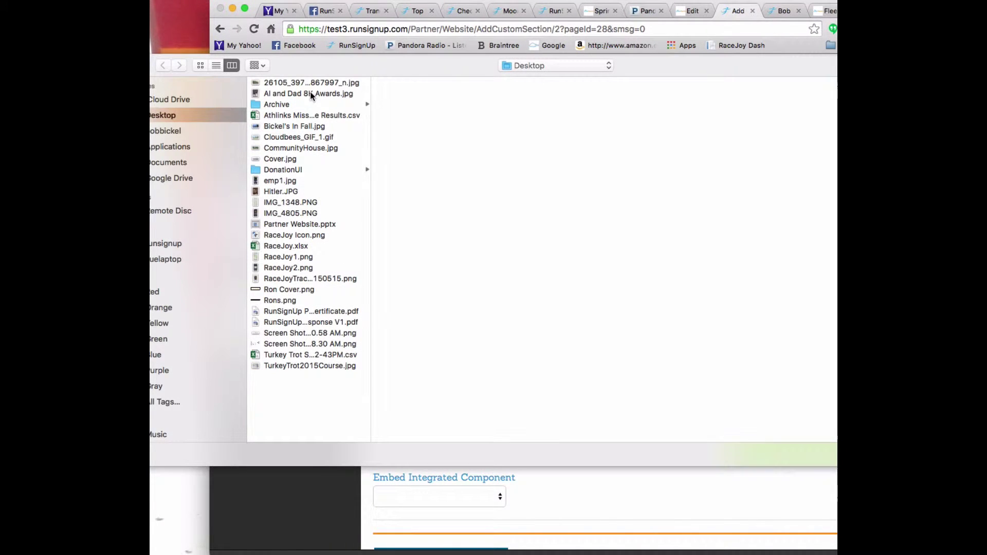
double_click(310, 93)
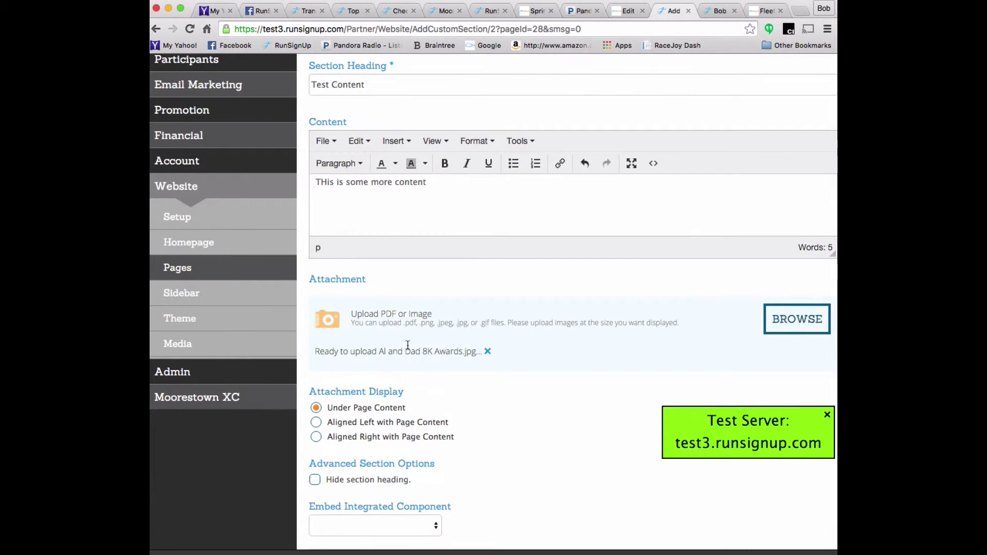
left_click(316, 422)
scroll(550, 417, "down", 5)
left_click(379, 442)
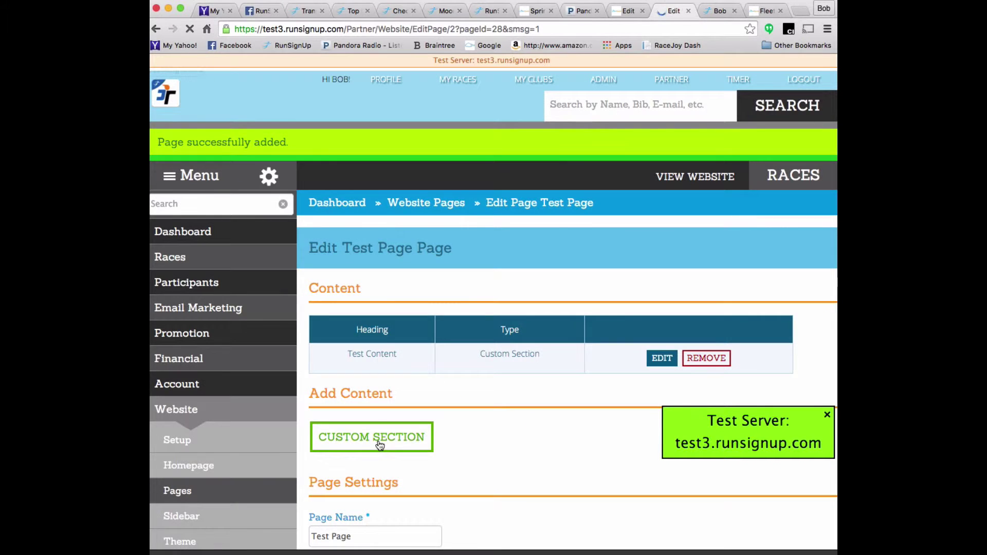
- Reload the live site, view Test Page under About Us, then return to its admin editor
left_click(711, 13)
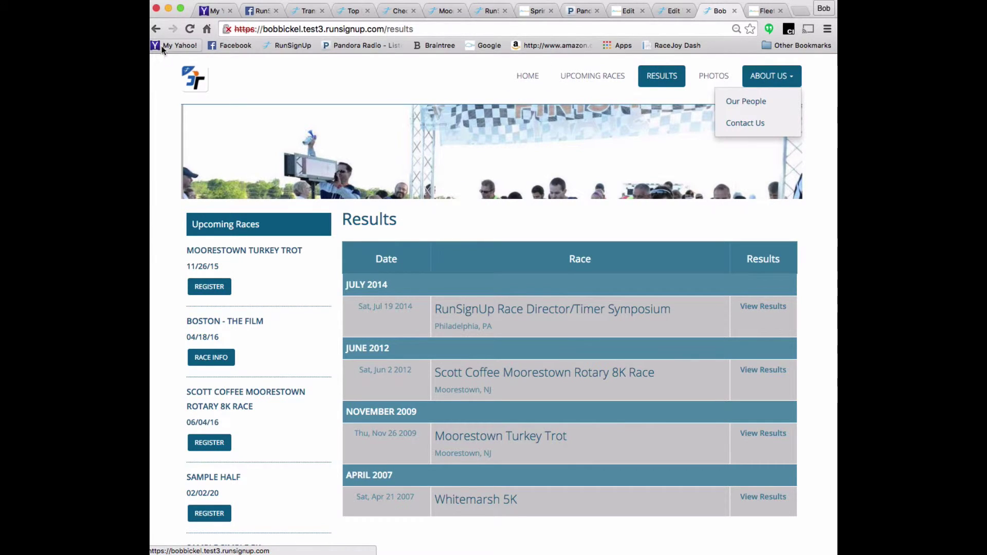
left_click(189, 29)
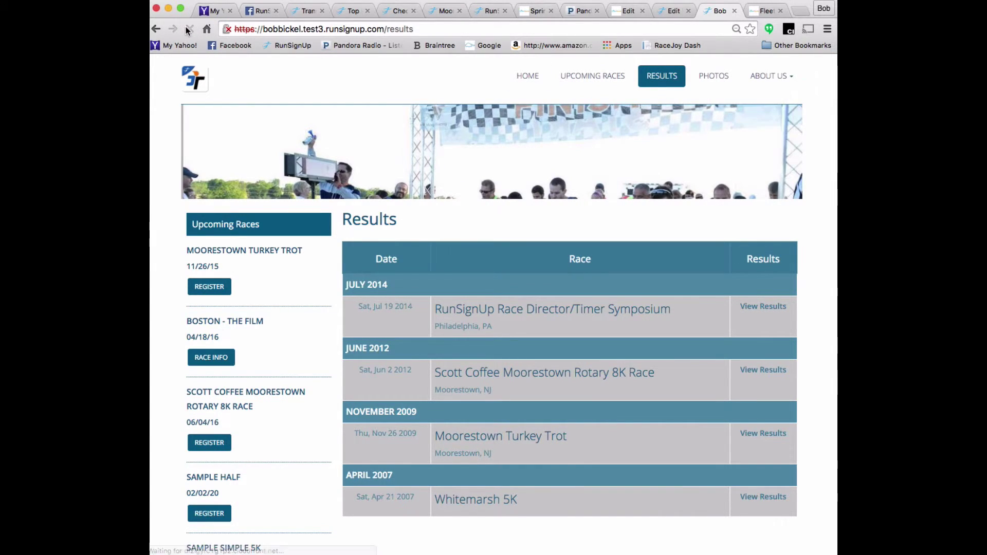
left_click(766, 77)
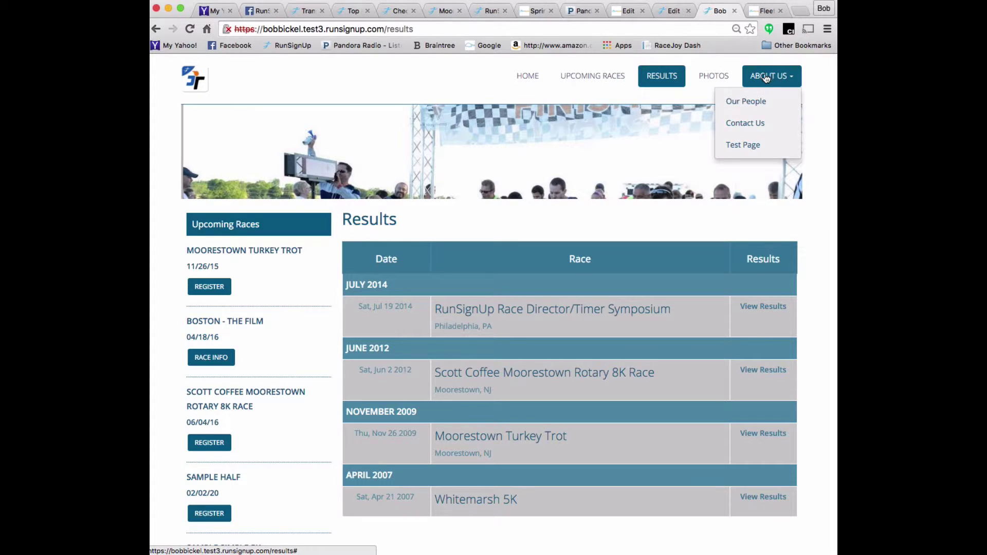
left_click(749, 146)
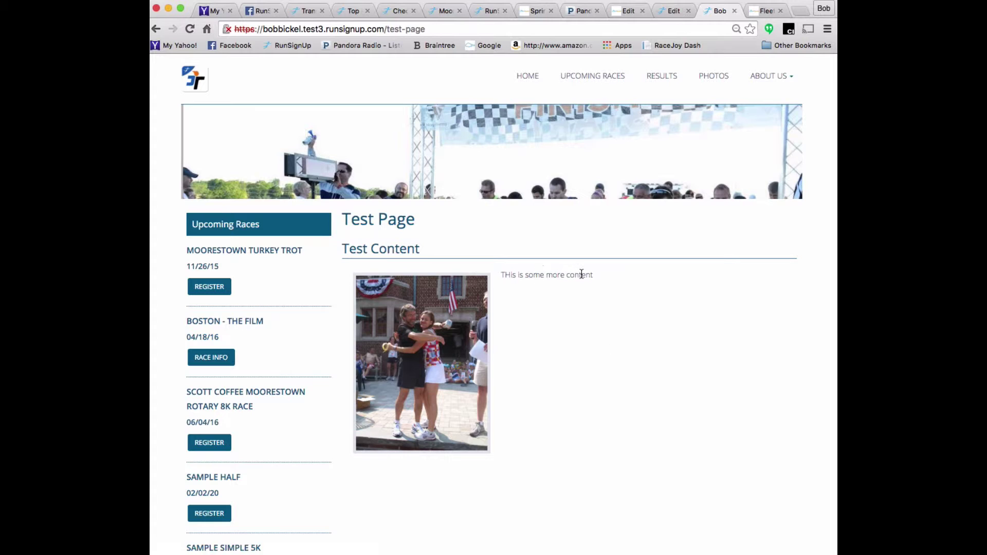
left_click(671, 10)
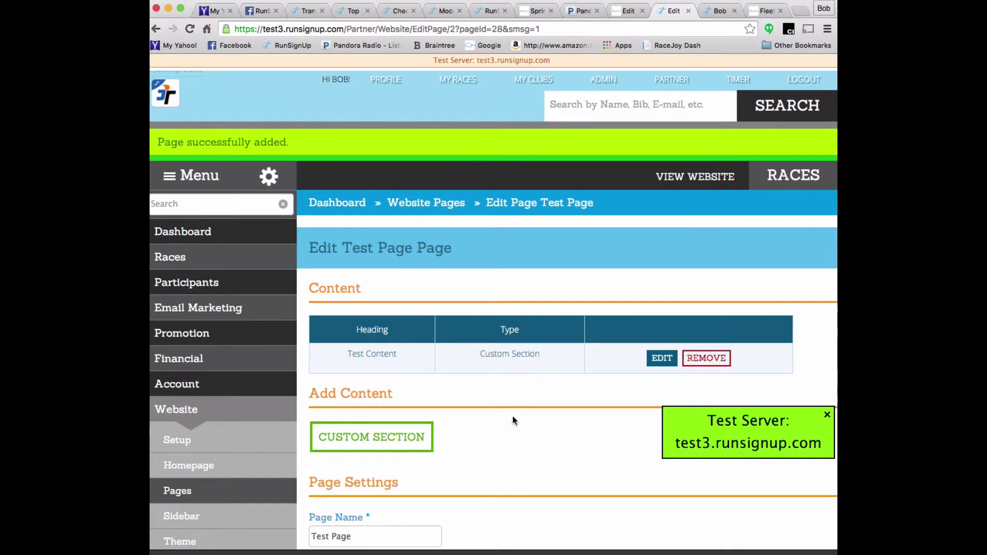
scroll(449, 434, "down", 3)
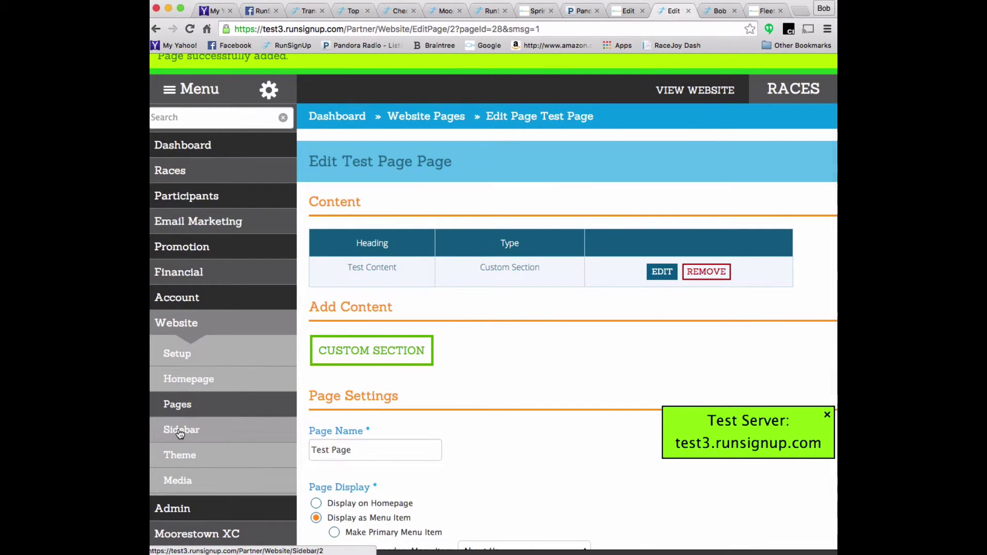
- Edit the Upcoming Races sidebar section and keep Upcoming Races as its embedded component
left_click(184, 430)
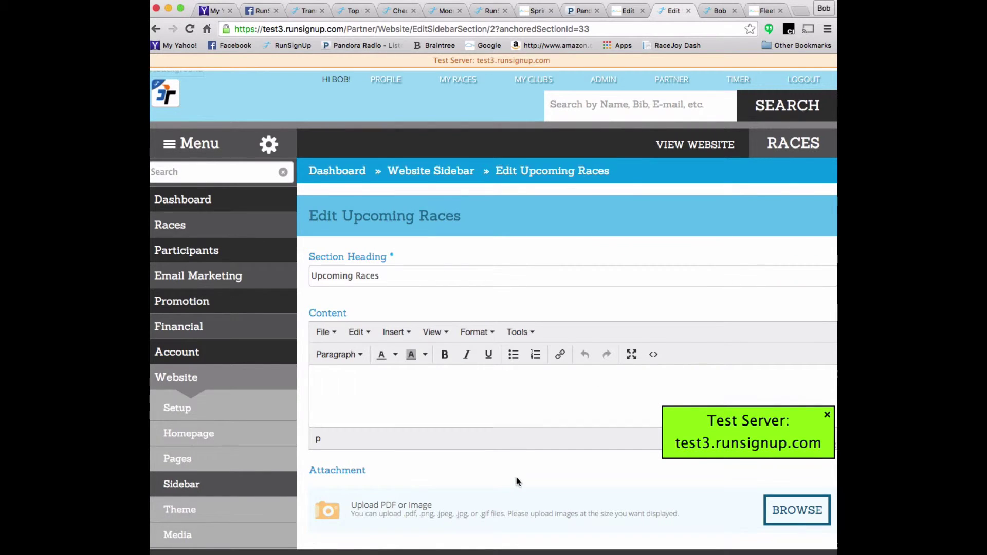
scroll(516, 478, "down", 5)
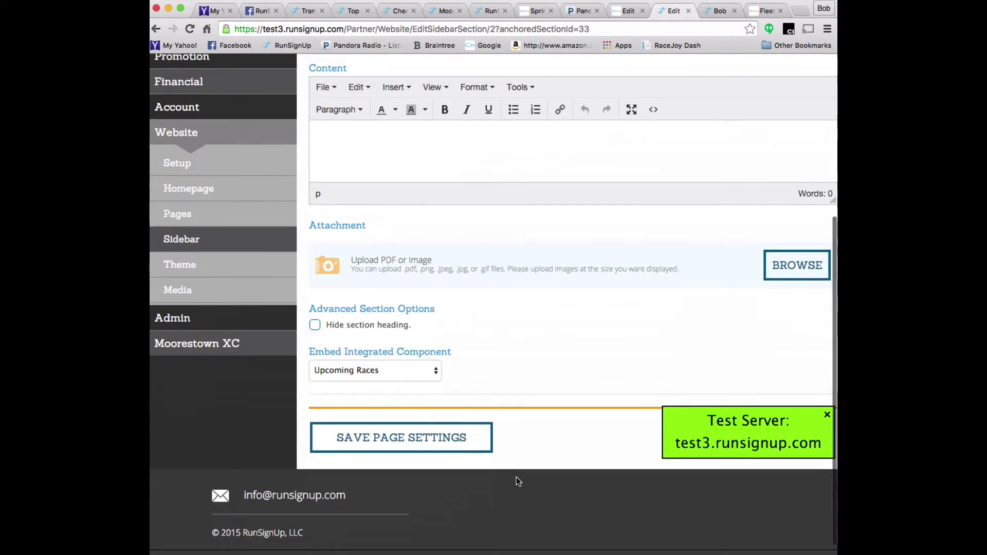
left_click(413, 370)
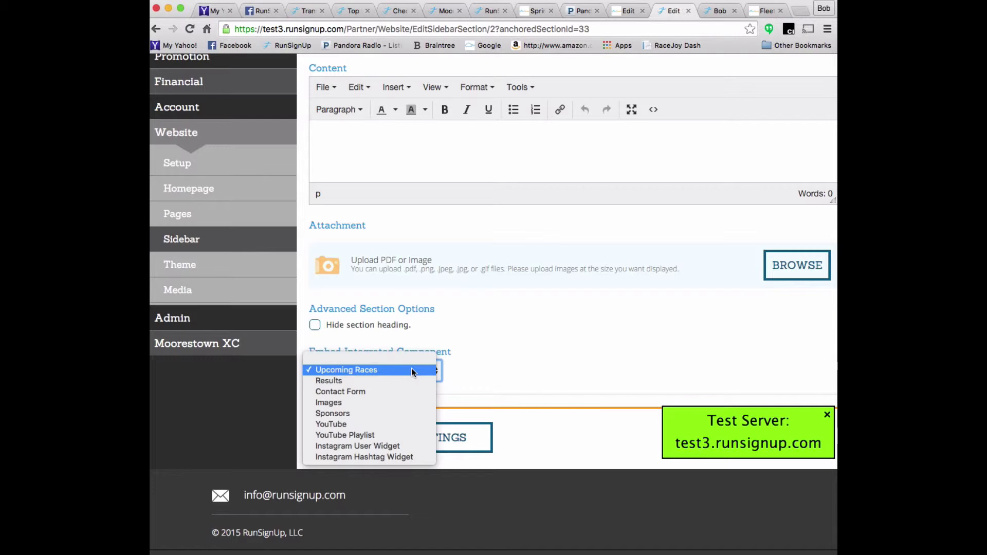
left_click(411, 370)
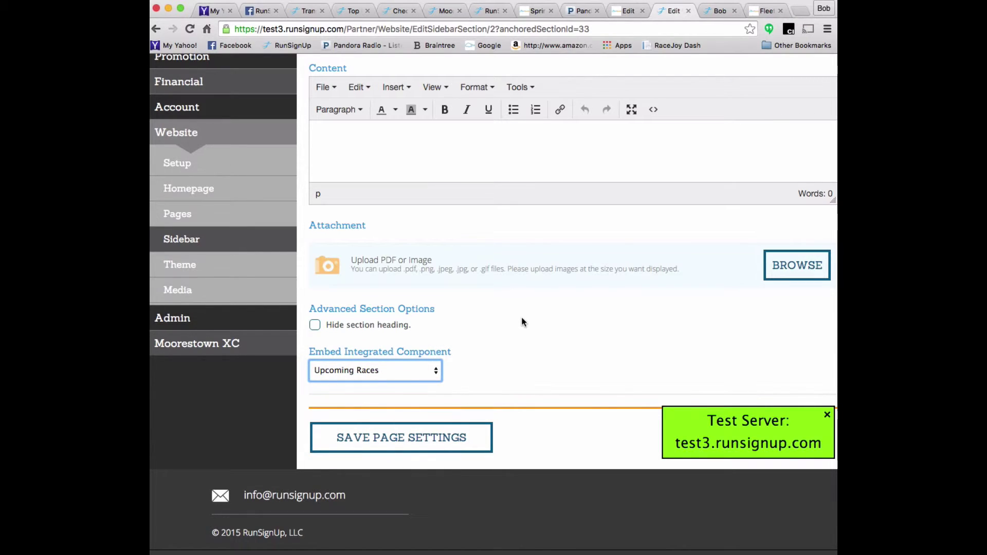
- View the live Test Page with its Upcoming Races sidebar and Sponsors logos
key("ctrl+Tab")
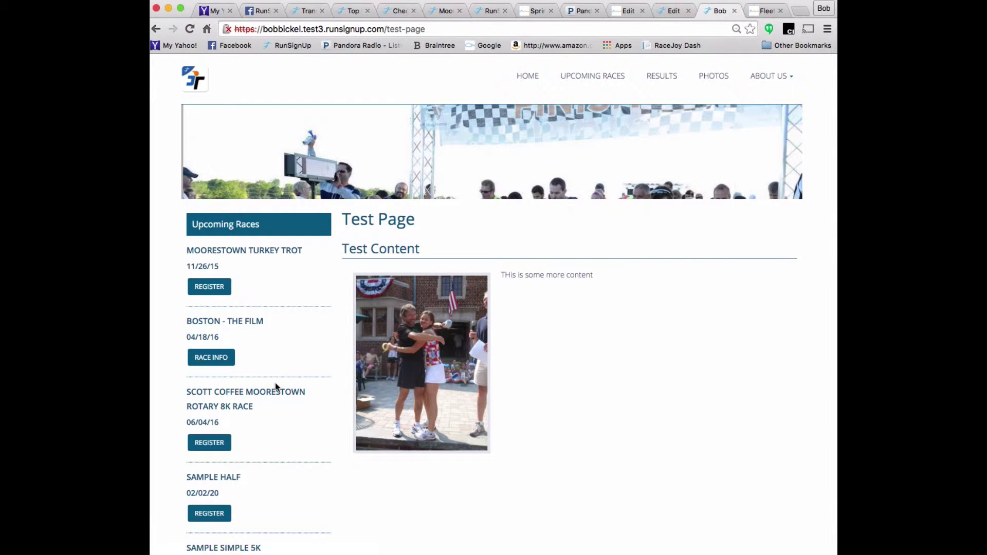
scroll(276, 382, "down", 2)
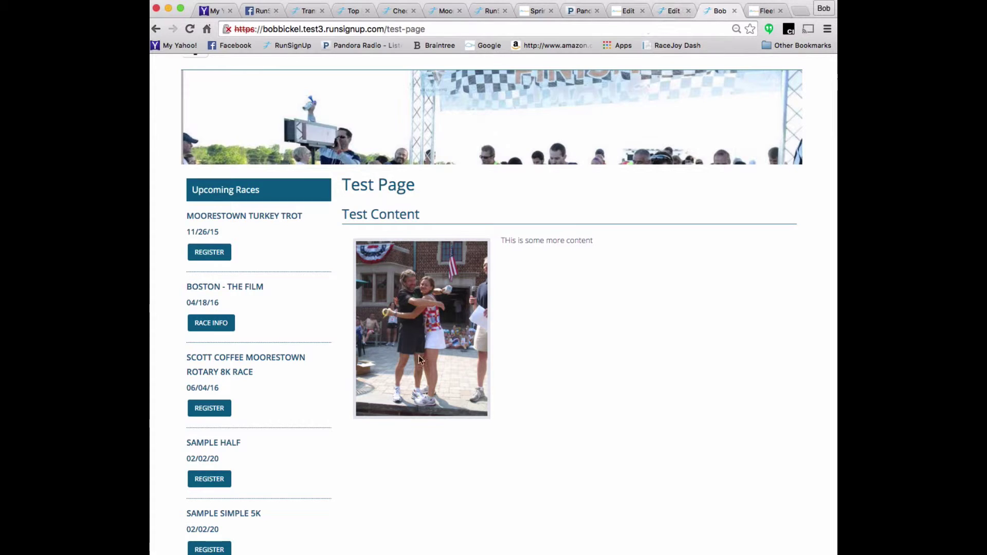
scroll(342, 462, "down", 5)
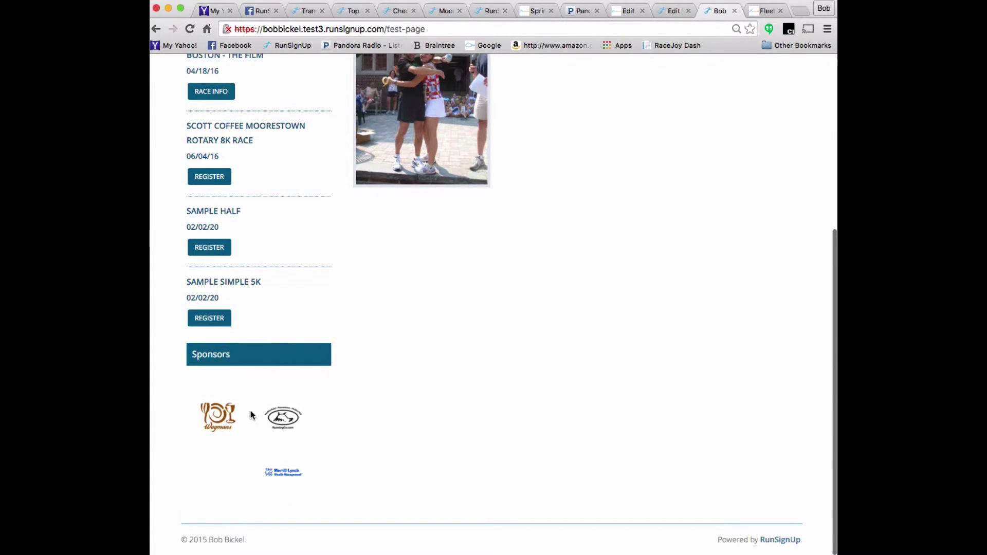
- Edit the Sponsors sidebar section and confirm its embedded component is Sponsors
left_click(676, 11)
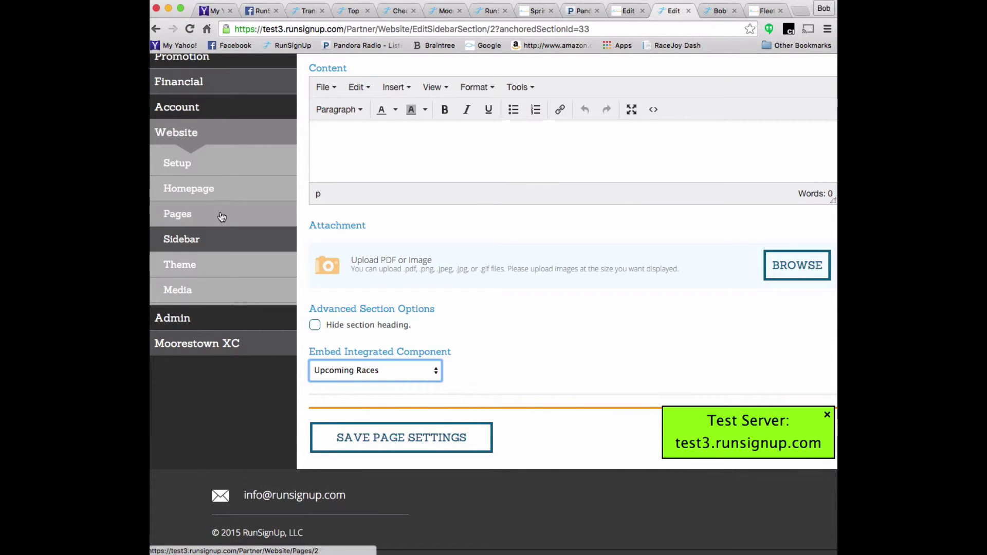
left_click(213, 242)
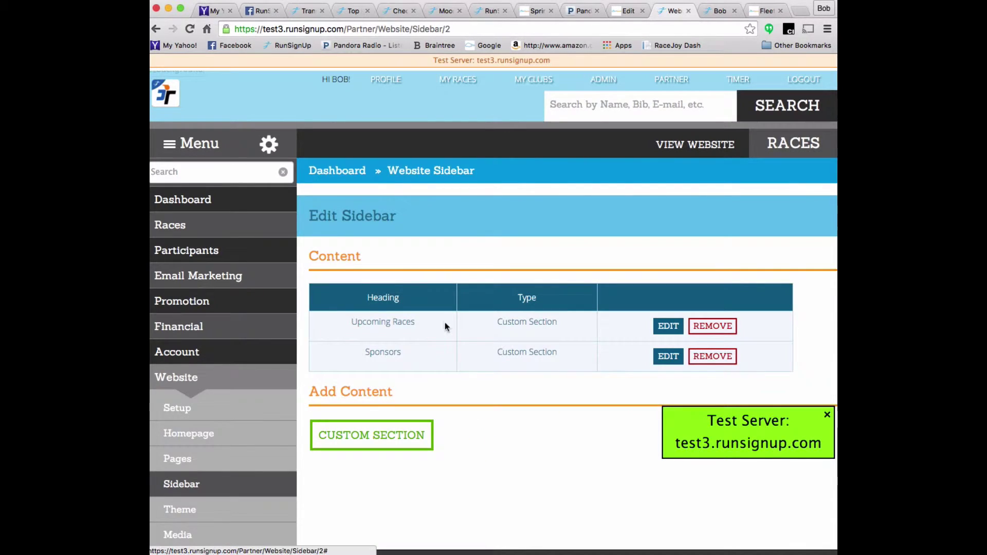
left_click(668, 356)
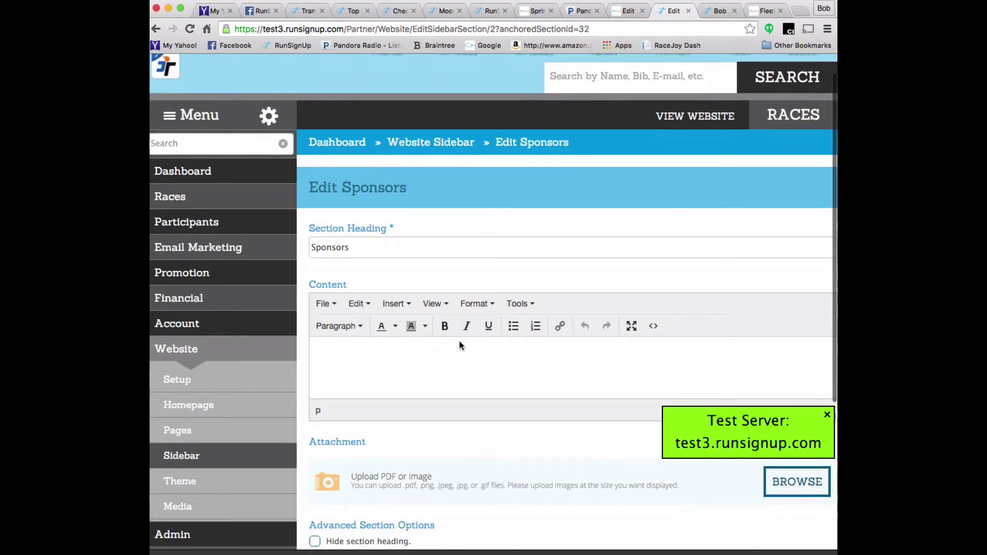
scroll(458, 342, "down", 5)
left_click(394, 370)
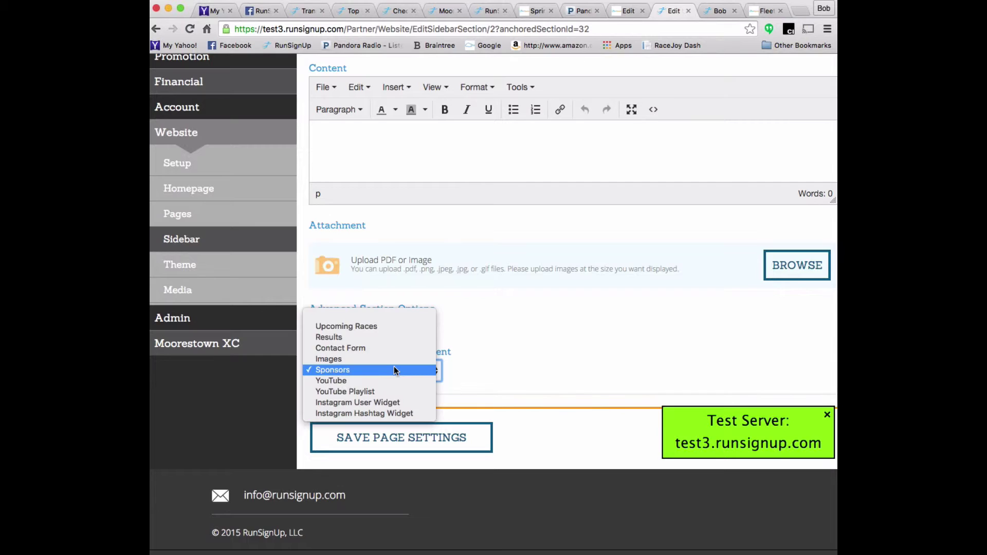
left_click(394, 370)
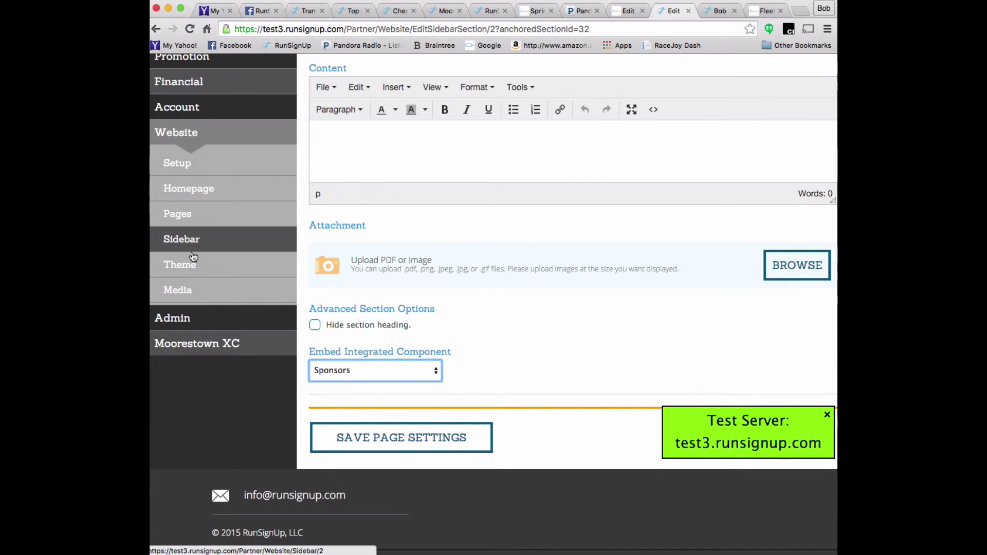
left_click(186, 297)
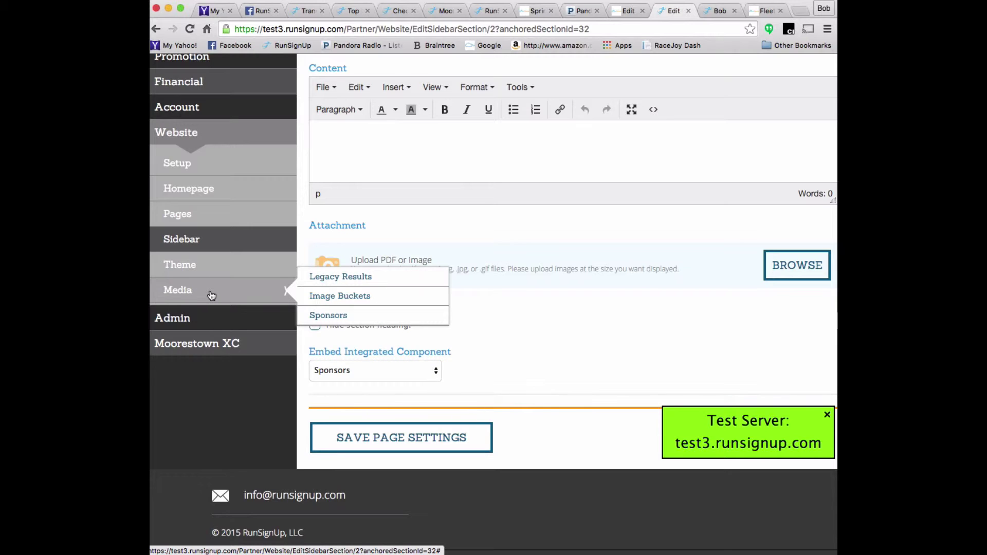
- Open Website Sponsors and review the Wegmans, RunningCo.com and Merrill Lynch logos
left_click(333, 319)
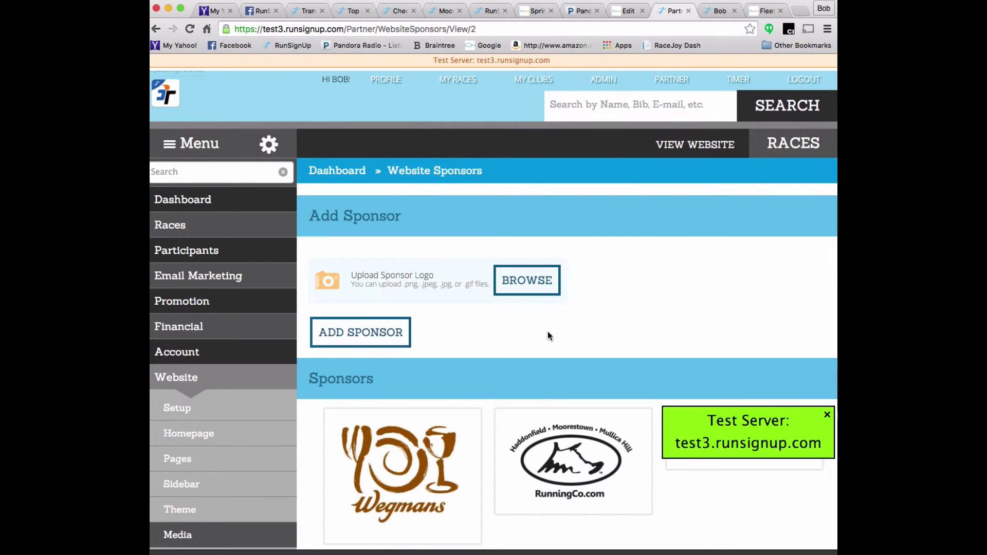
scroll(548, 334, "down", 3)
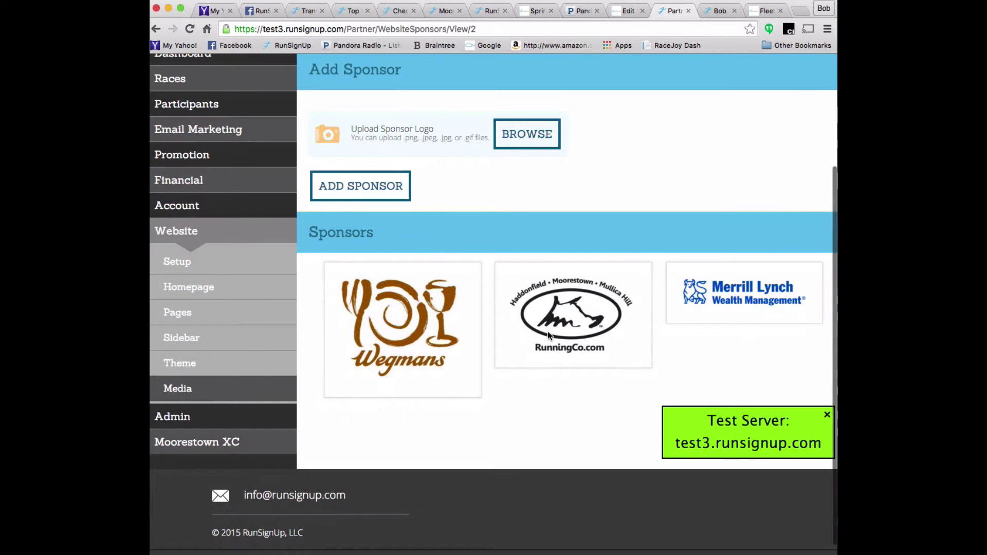
scroll(548, 331, "up", 3)
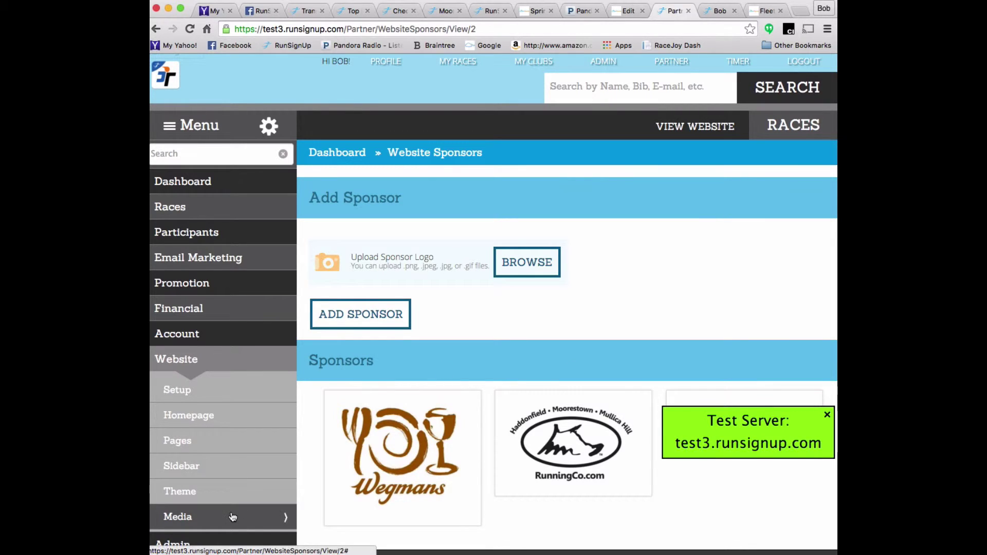
mouse_move(233, 517)
scroll(233, 517, "down", 1)
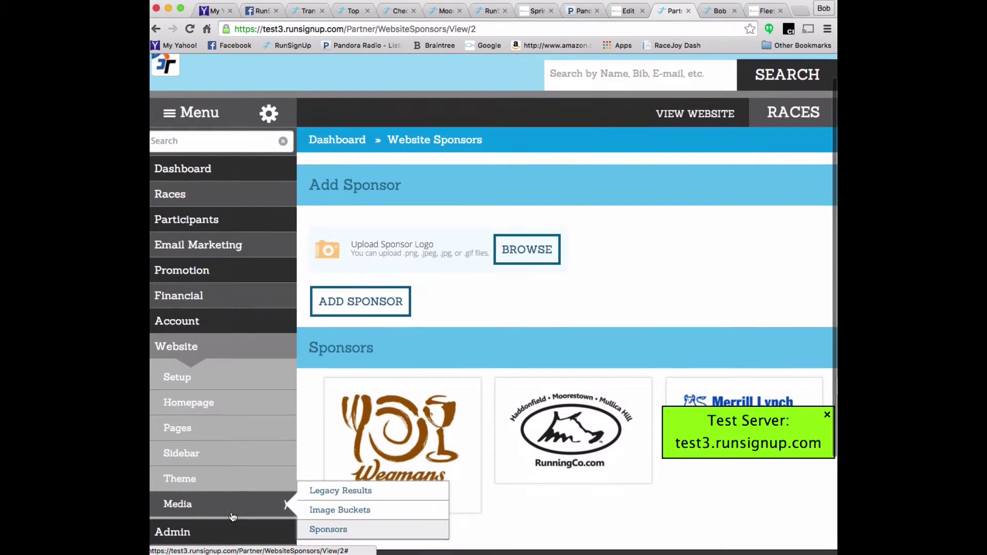
- Start a new legacy result named 'My Other Race' with race date 01/01/2013
left_click(338, 488)
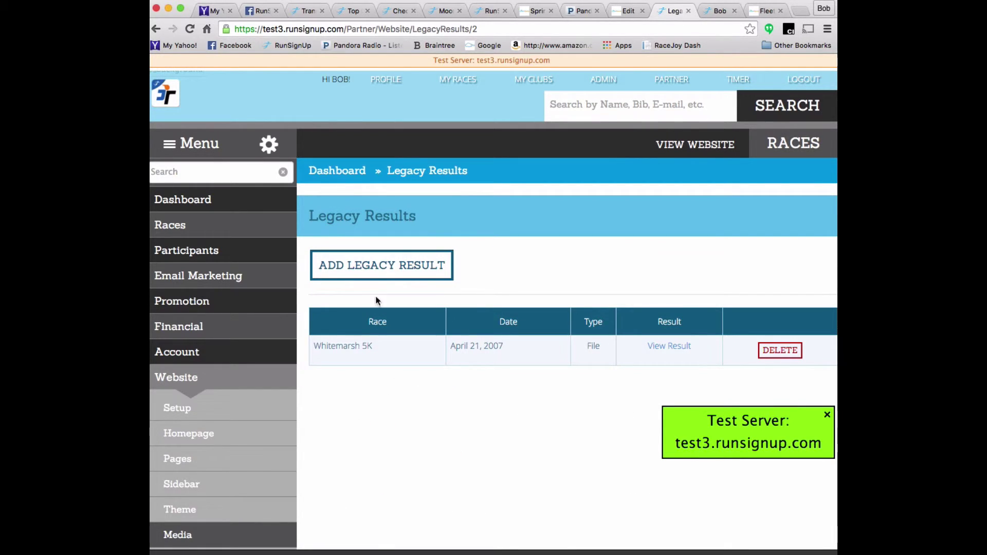
left_click(385, 268)
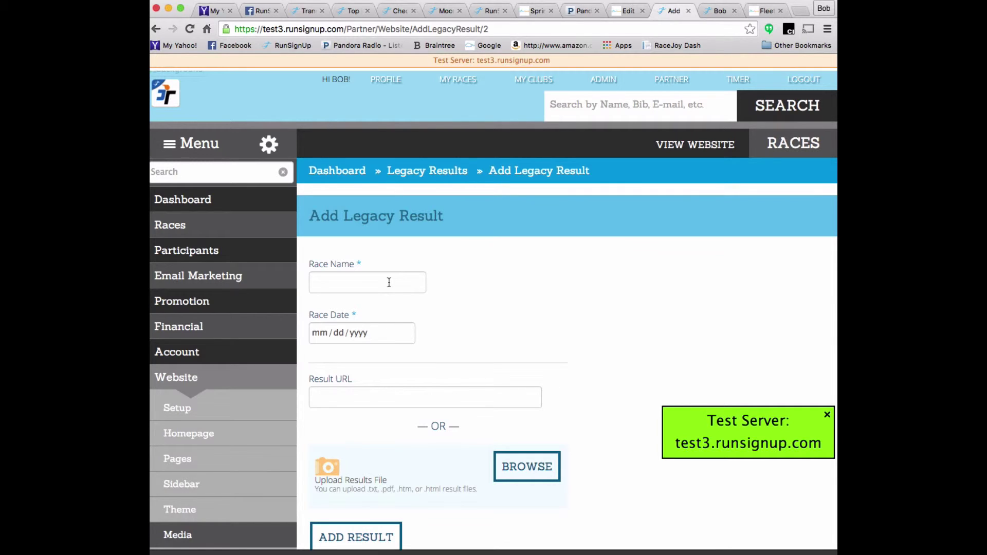
left_click(389, 283)
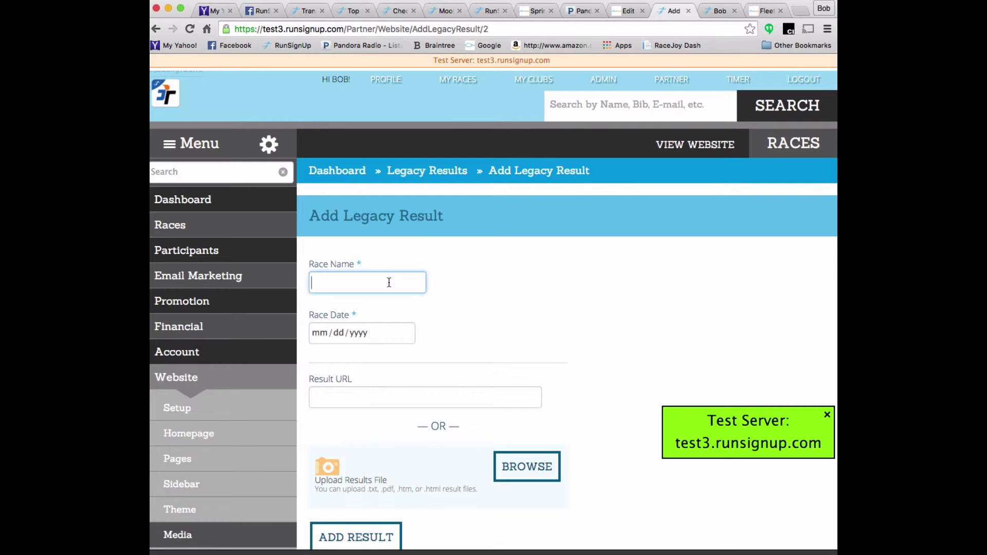
type("My Other Race")
left_click(320, 332)
type("01/")
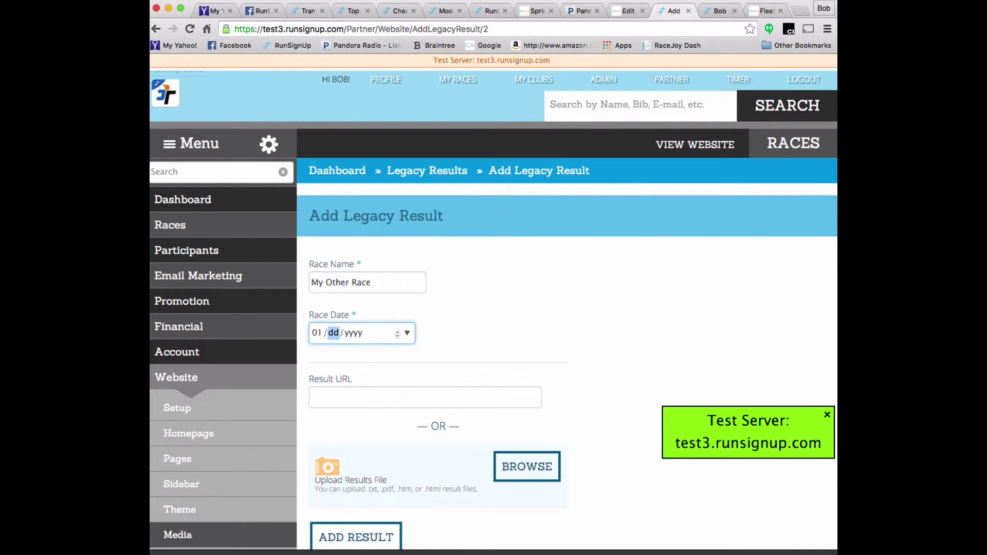
type("01/2013")
left_click(356, 396)
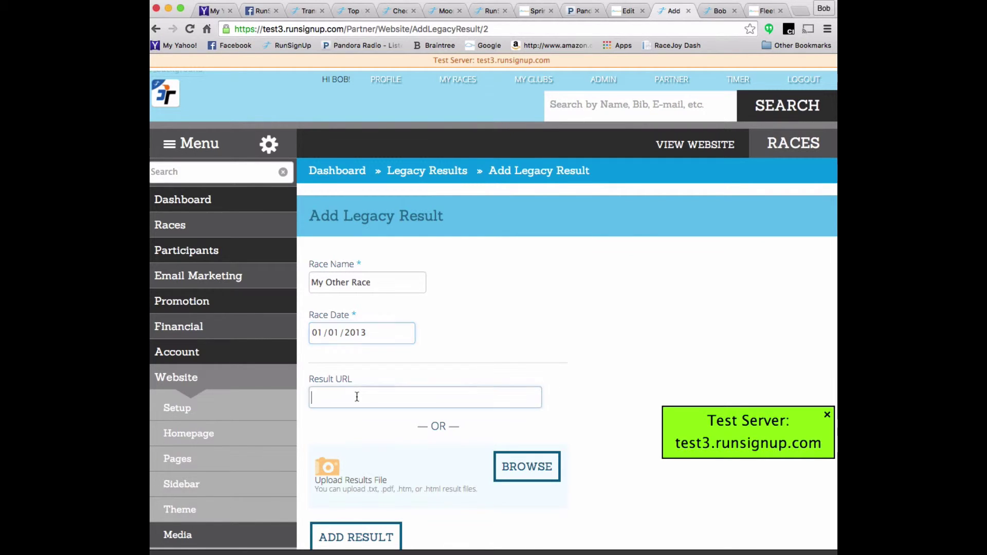
scroll(360, 433, "down", 3)
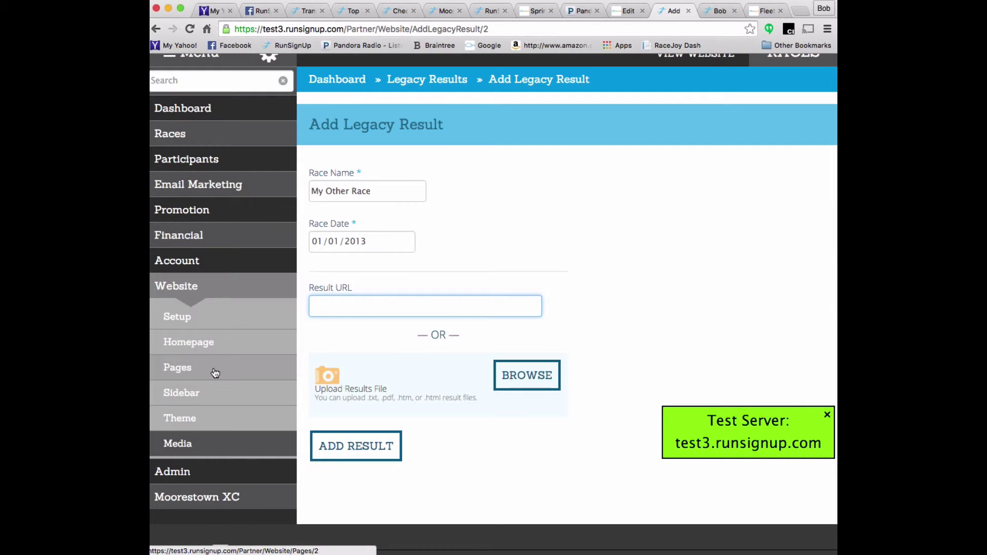
- Open the Photos page on the live site
left_click(717, 11)
scroll(632, 144, "up", 3)
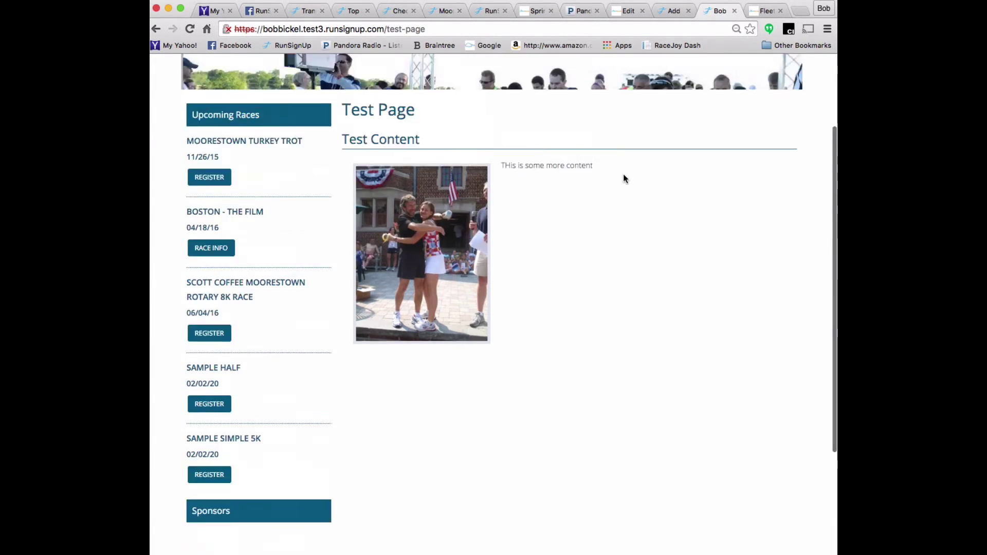
scroll(623, 173, "up", 3)
left_click(709, 79)
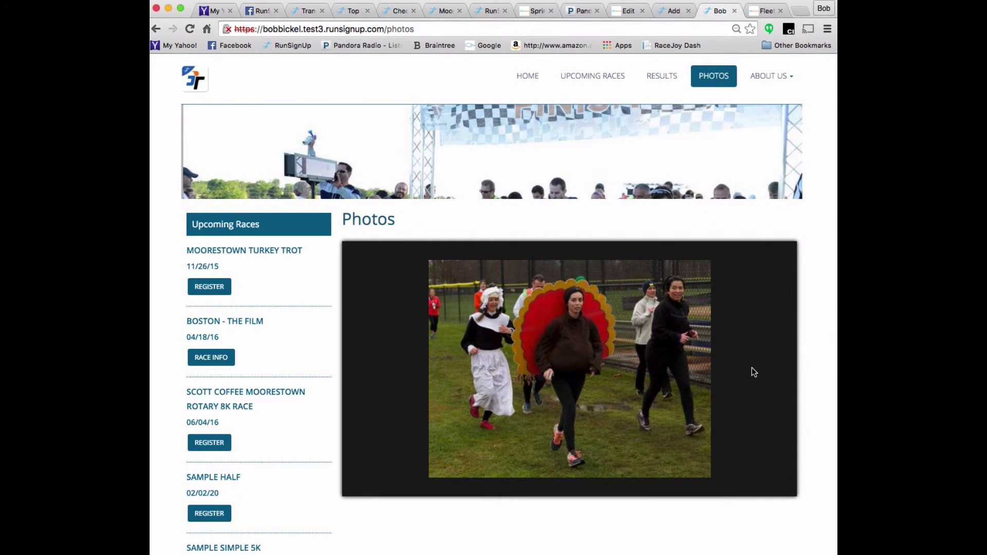
- Cycle through the carousel slides, then return to the Add Legacy Result form
mouse_move(755, 381)
left_click(777, 368)
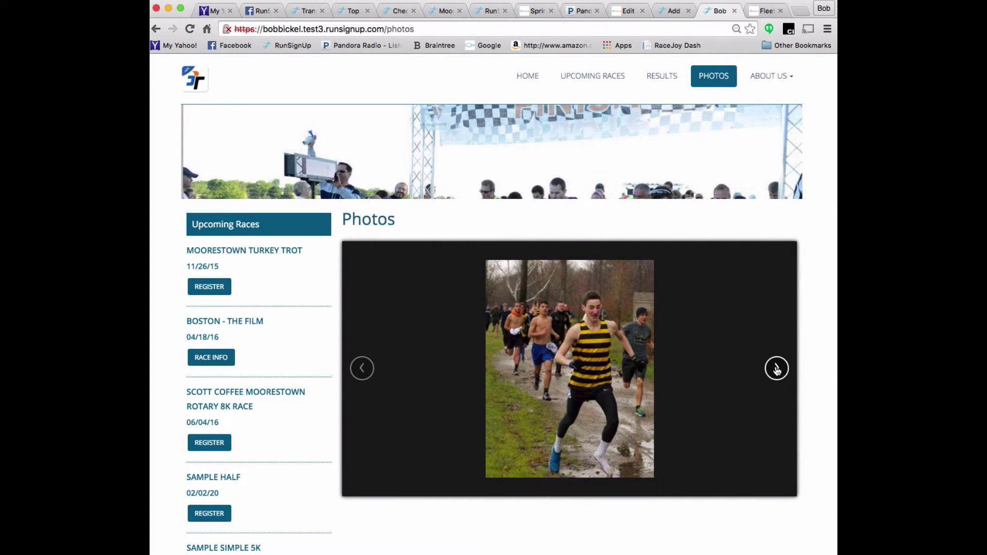
left_click(776, 368)
left_click(776, 368)
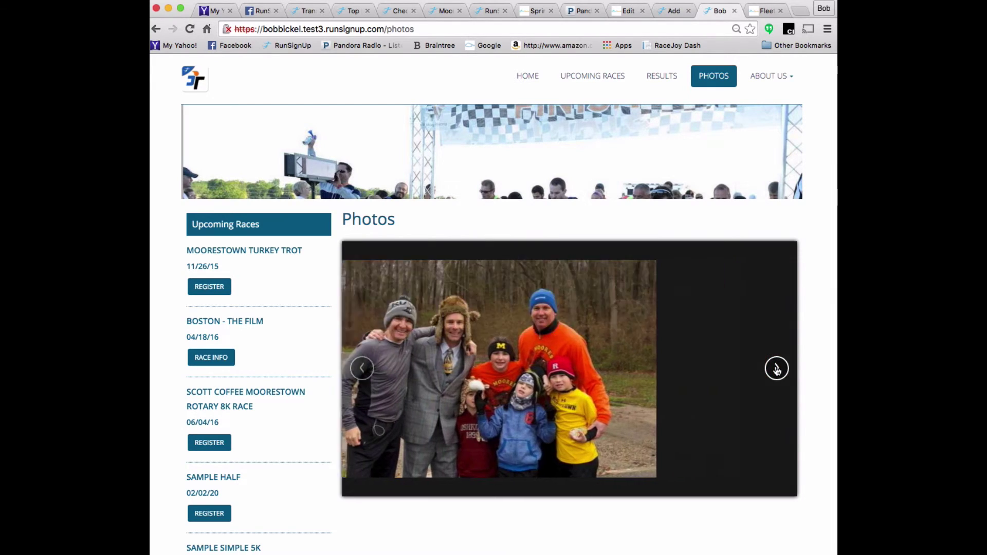
left_click(776, 368)
left_click(776, 368)
left_click(777, 368)
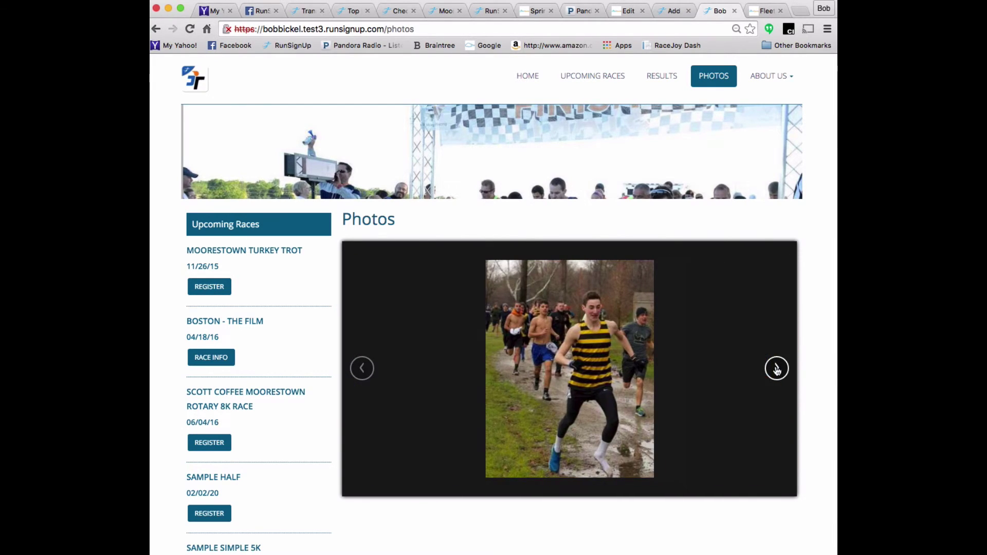
left_click(670, 11)
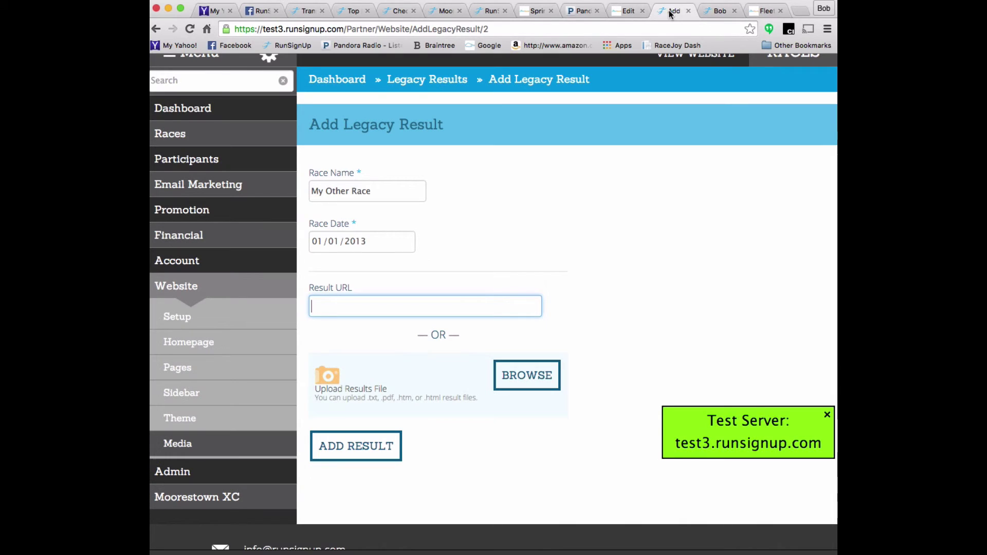
- Confirm the Photos page embeds Images from the Turkey Trot bucket, then open Image Buckets
left_click(194, 372)
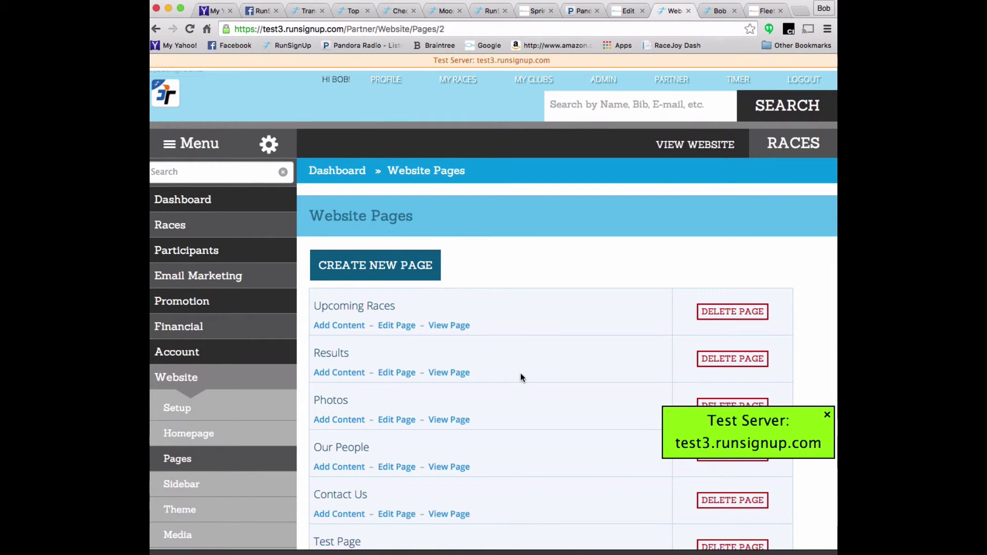
left_click(396, 420)
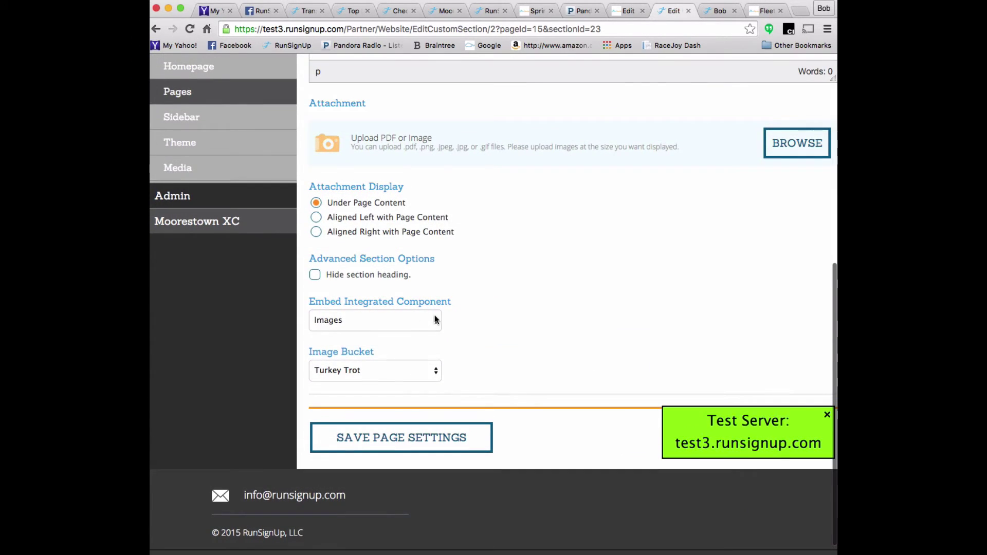
left_click(394, 319)
left_click(394, 319)
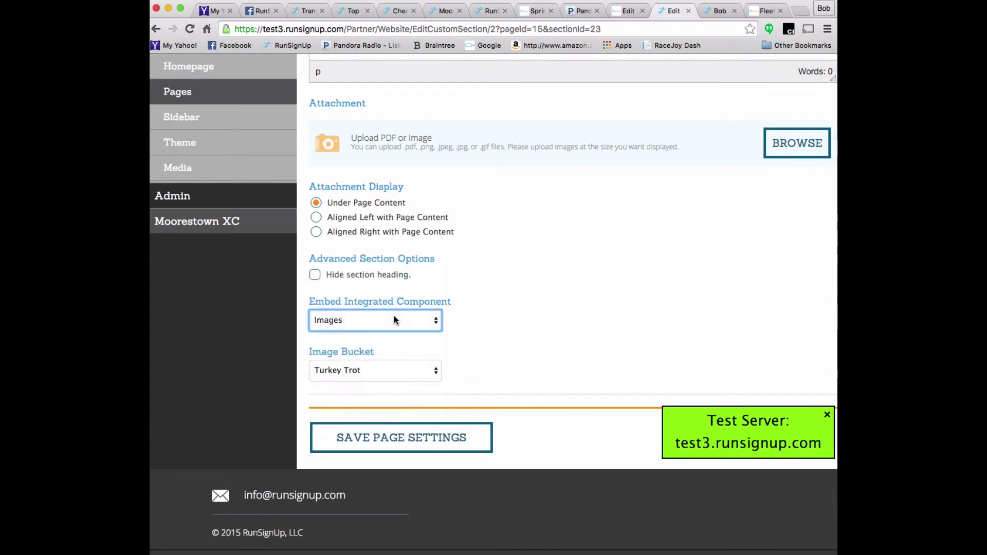
left_click(391, 372)
left_click(391, 370)
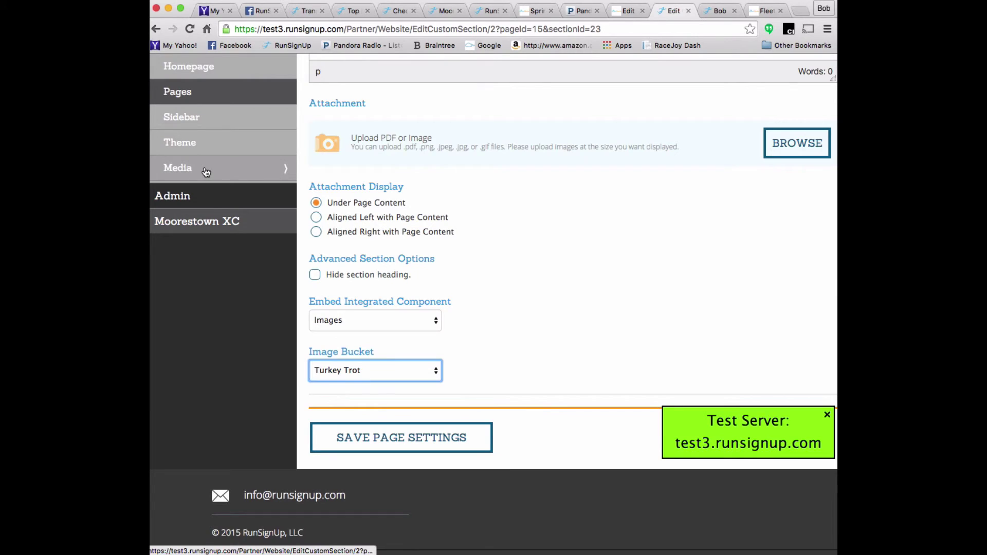
left_click(270, 169)
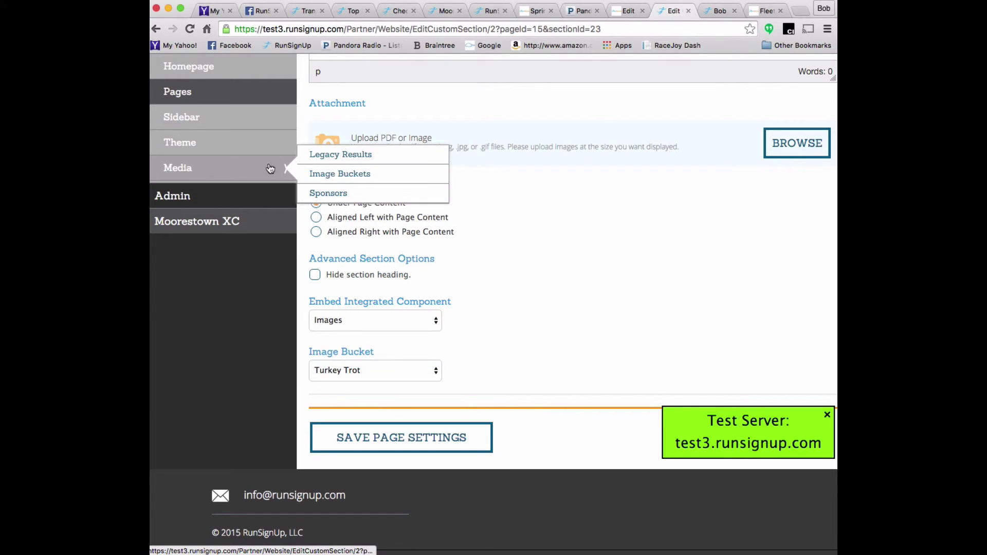
left_click(333, 175)
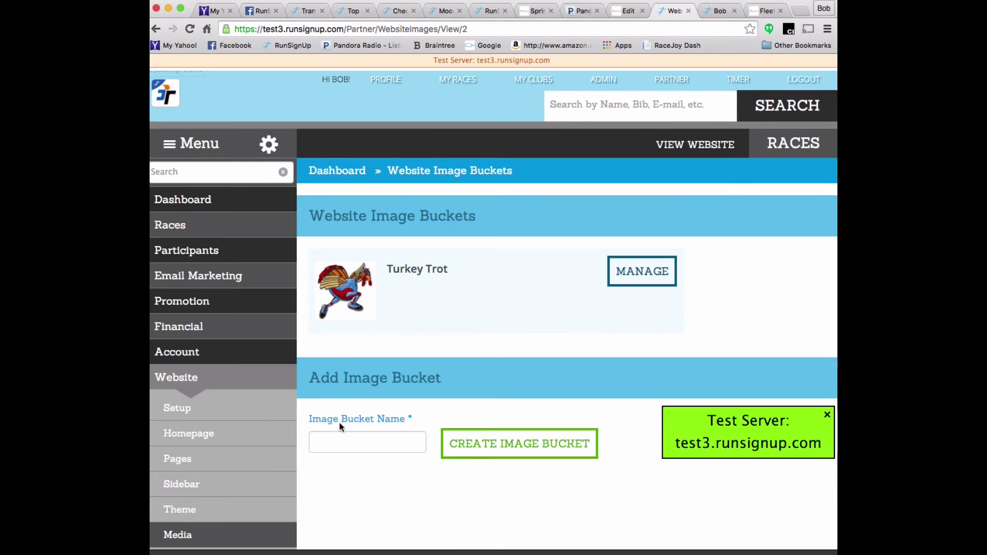
- Manage the Turkey Trot bucket and drop the vintage runners photo into its upload area
left_click(633, 276)
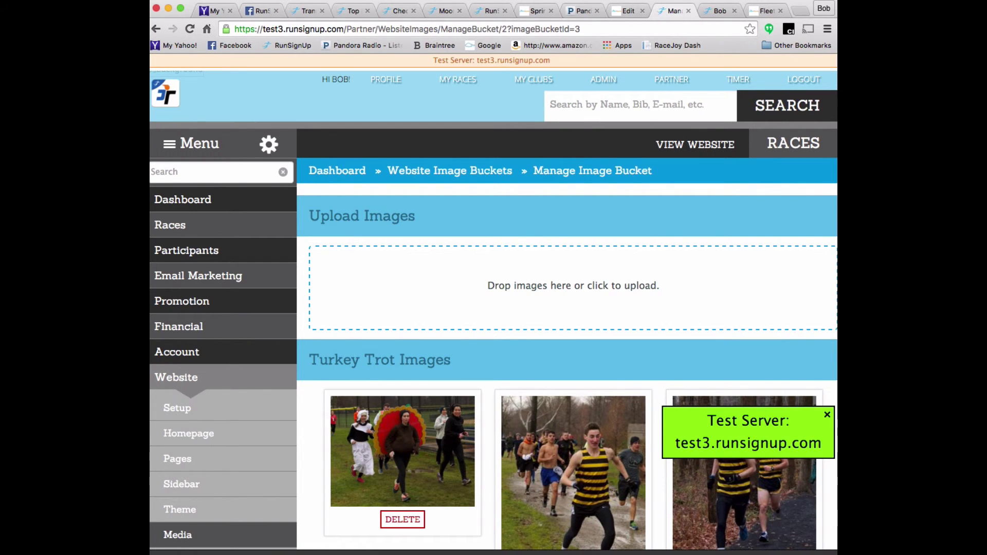
left_click(827, 416)
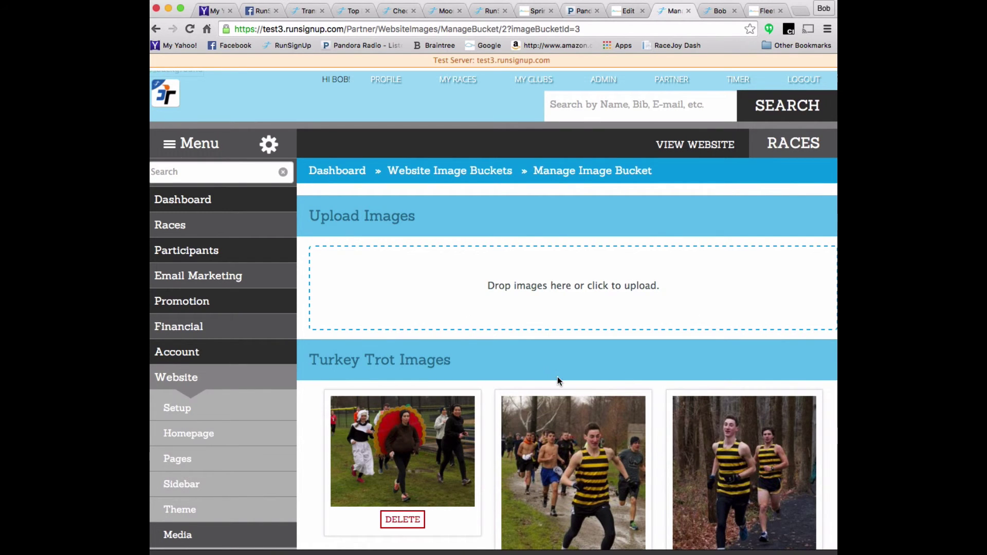
scroll(558, 376, "down", 3)
scroll(557, 376, "down", 3)
scroll(558, 376, "up", 5)
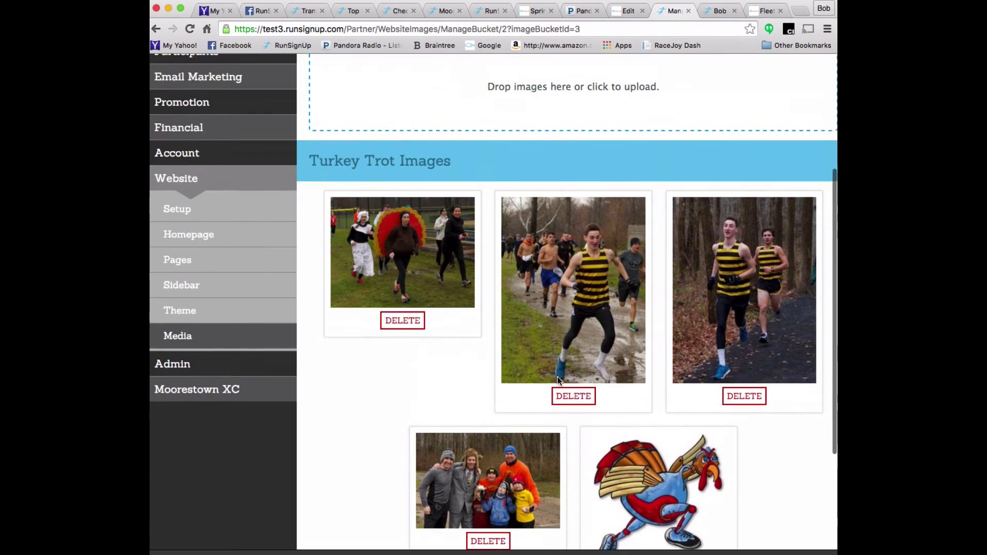
scroll(557, 380, "up", 1)
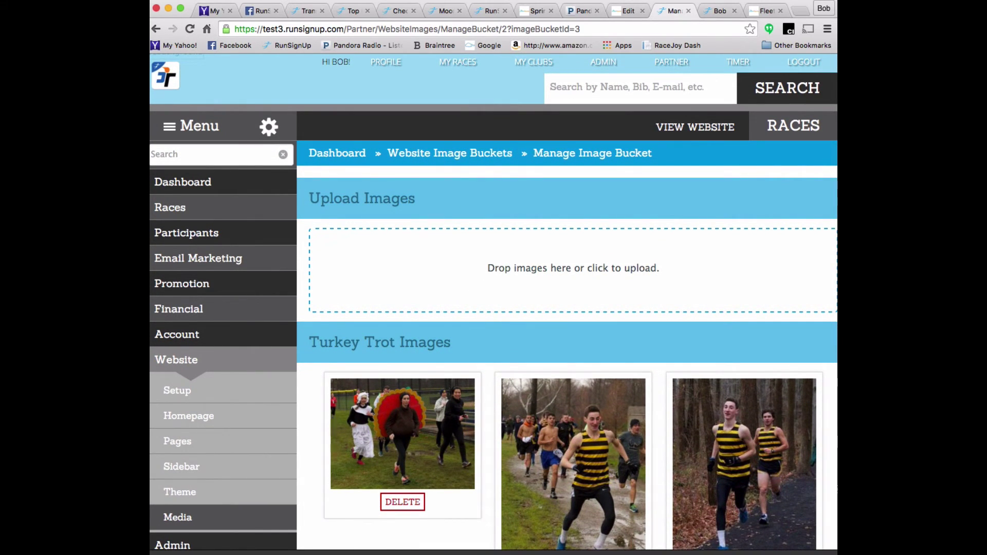
left_click_drag(833, 90, 494, 258)
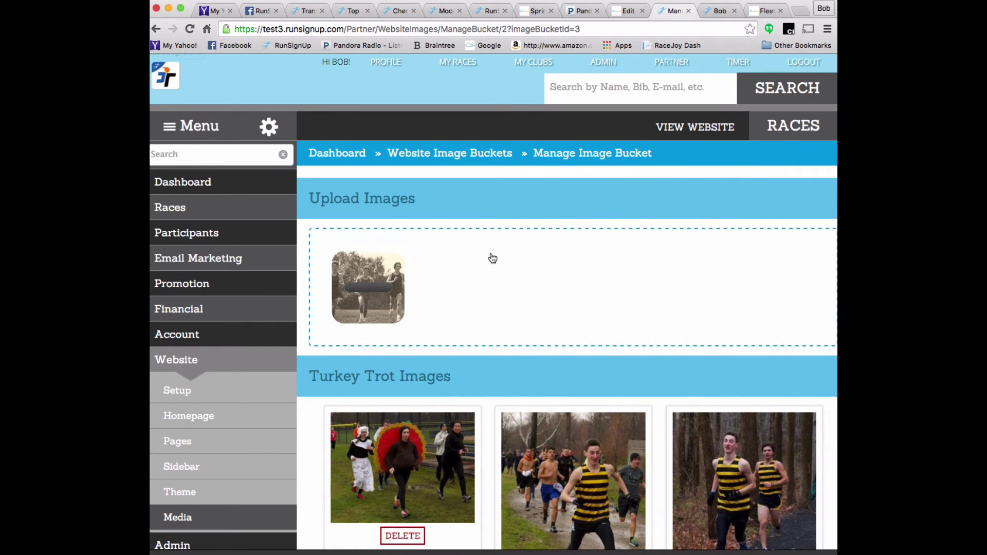
scroll(492, 258, "down", 6)
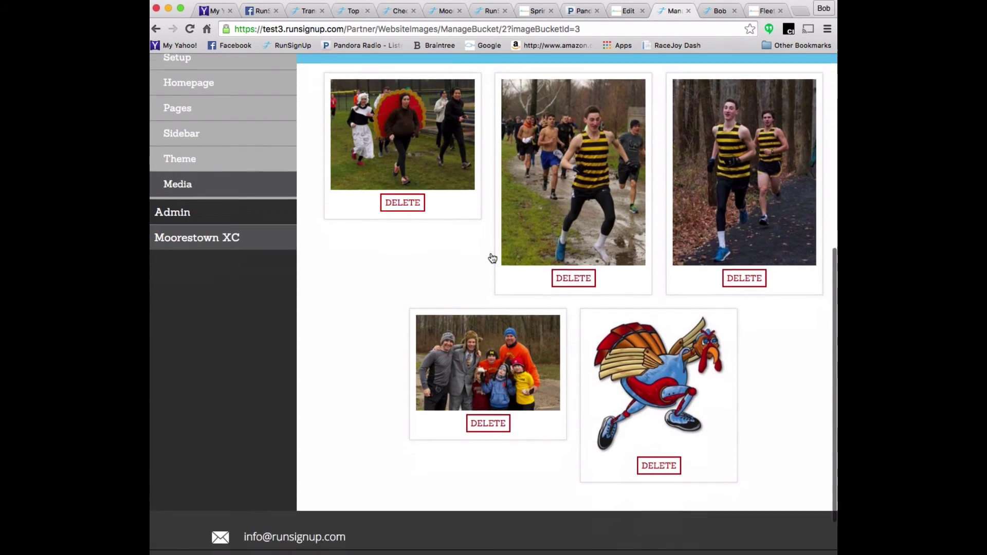
scroll(493, 258, "up", 7)
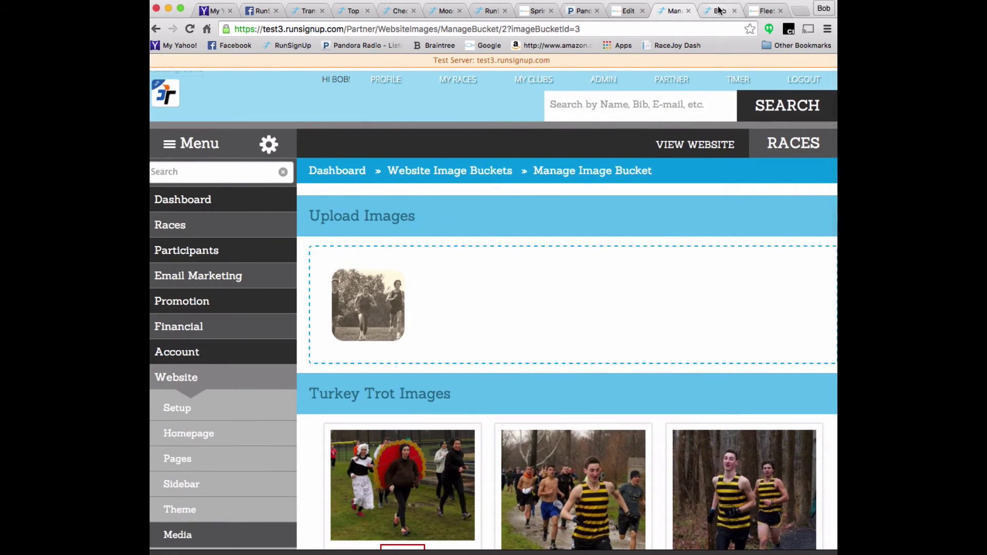
- Reload the live Photos page, find the new runners photo in the carousel, and narrow the window
left_click(719, 11)
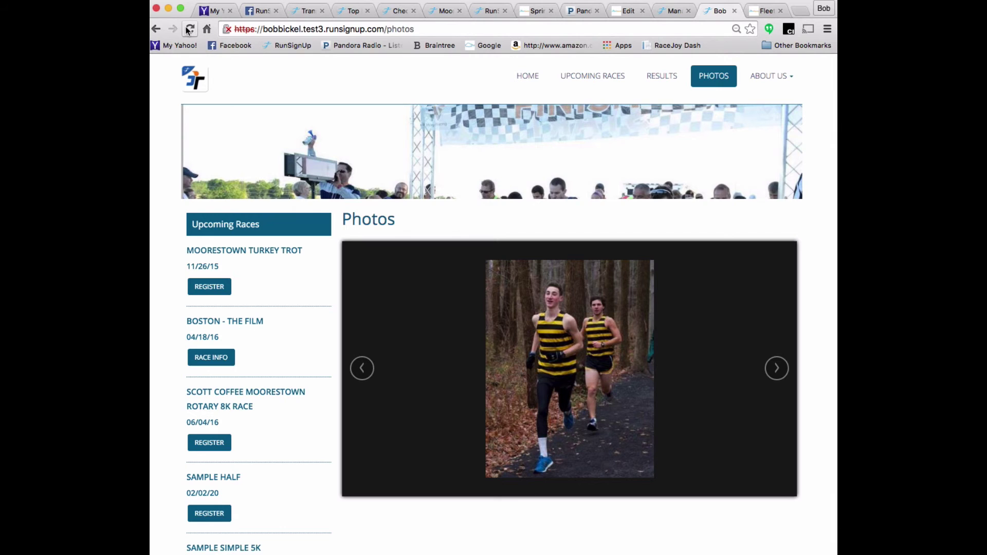
left_click(189, 30)
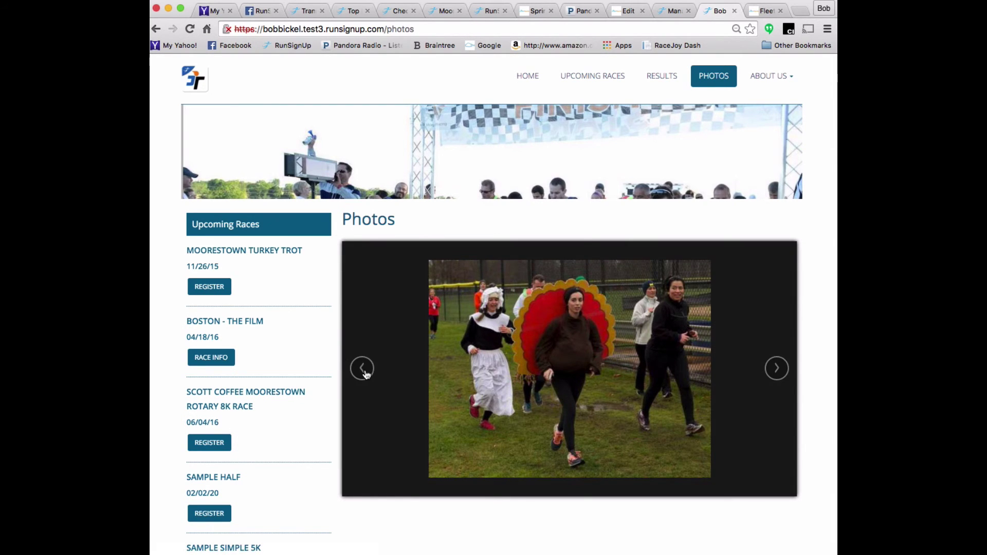
left_click(363, 369)
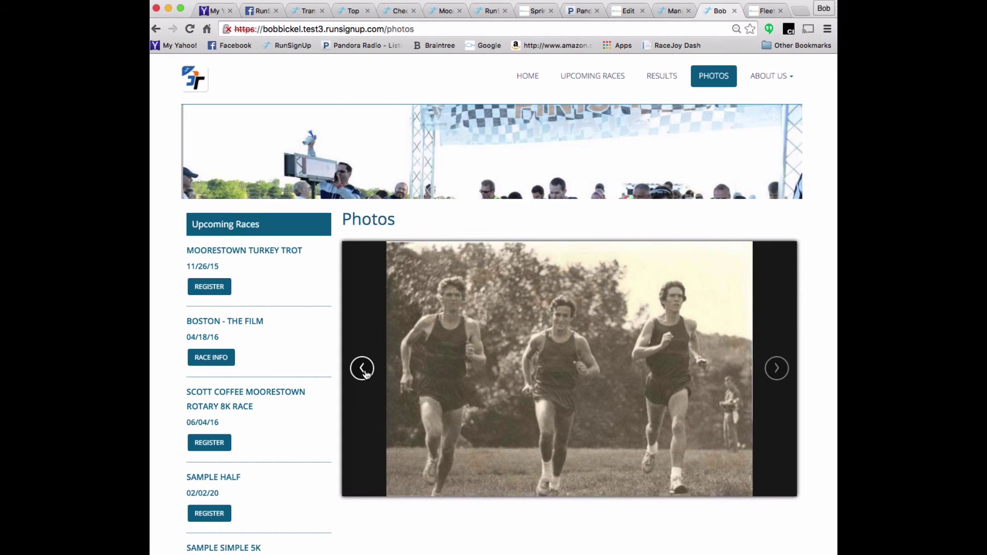
left_click(363, 369)
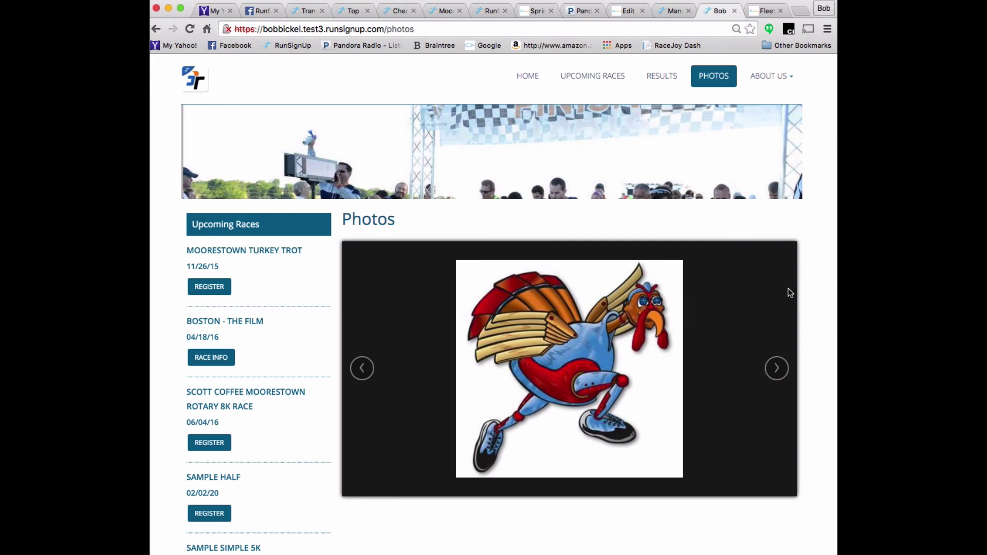
left_click_drag(837, 302, 346, 235)
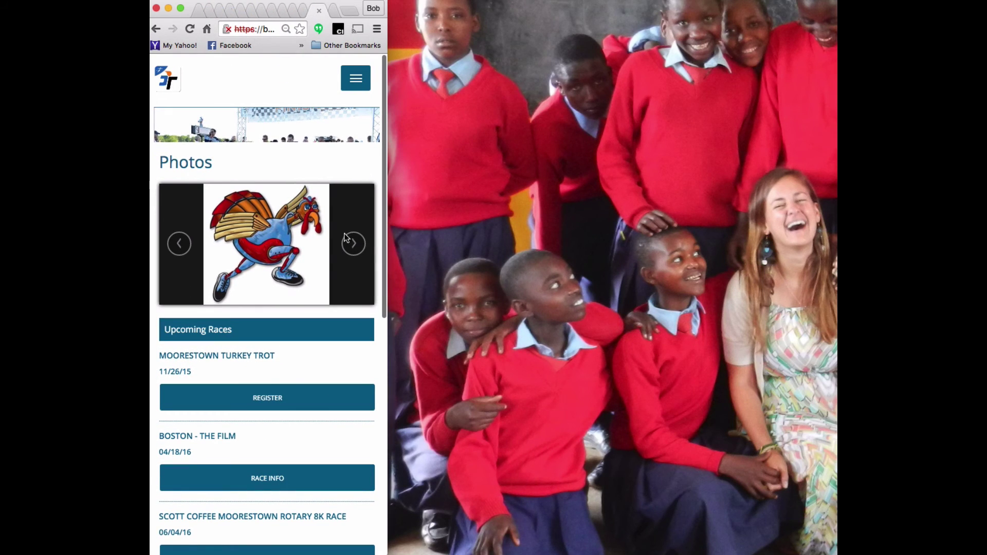
scroll(269, 411, "down", 5)
scroll(269, 410, "down", 3)
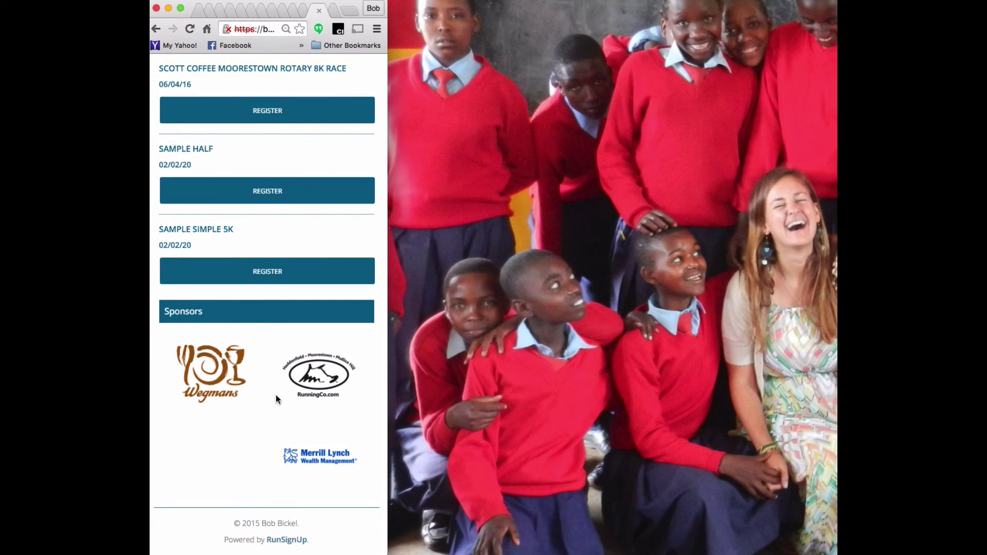
scroll(275, 393, "up", 8)
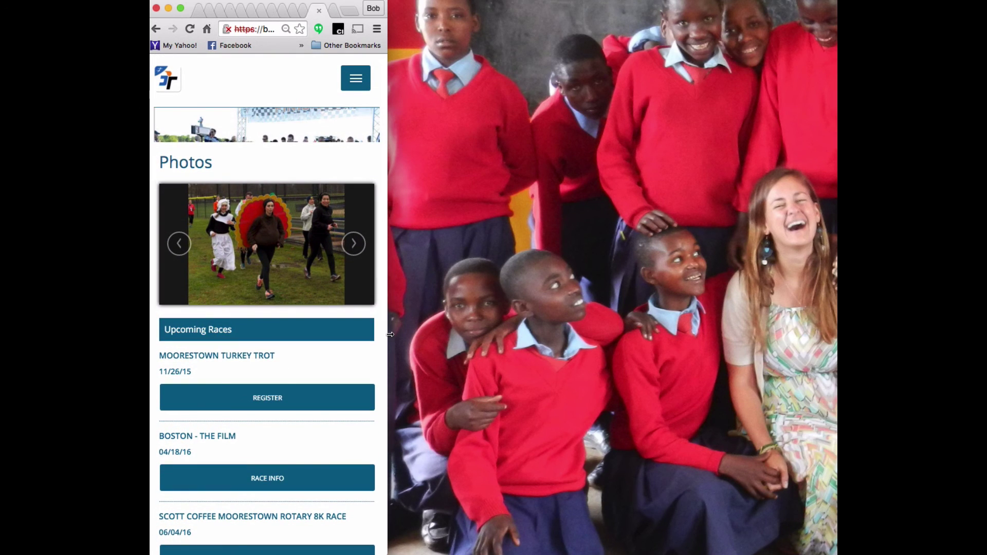
left_click_drag(390, 334, 837, 335)
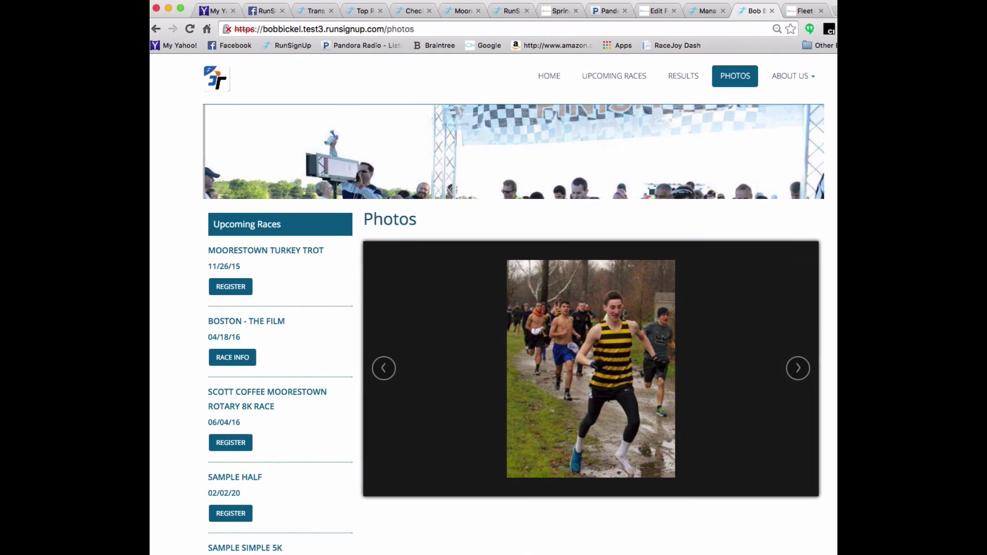